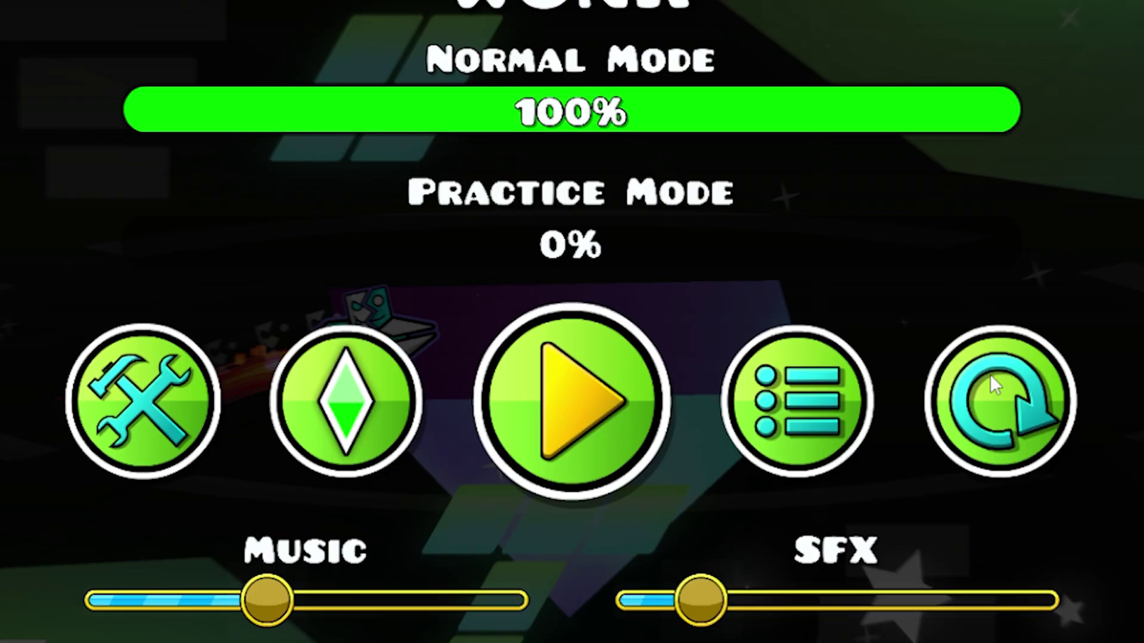
Step: Open the level in the editor, place a gradient trigger in an empty area and open its settings
{"action": "left_click", "coordinate": [151, 409]}
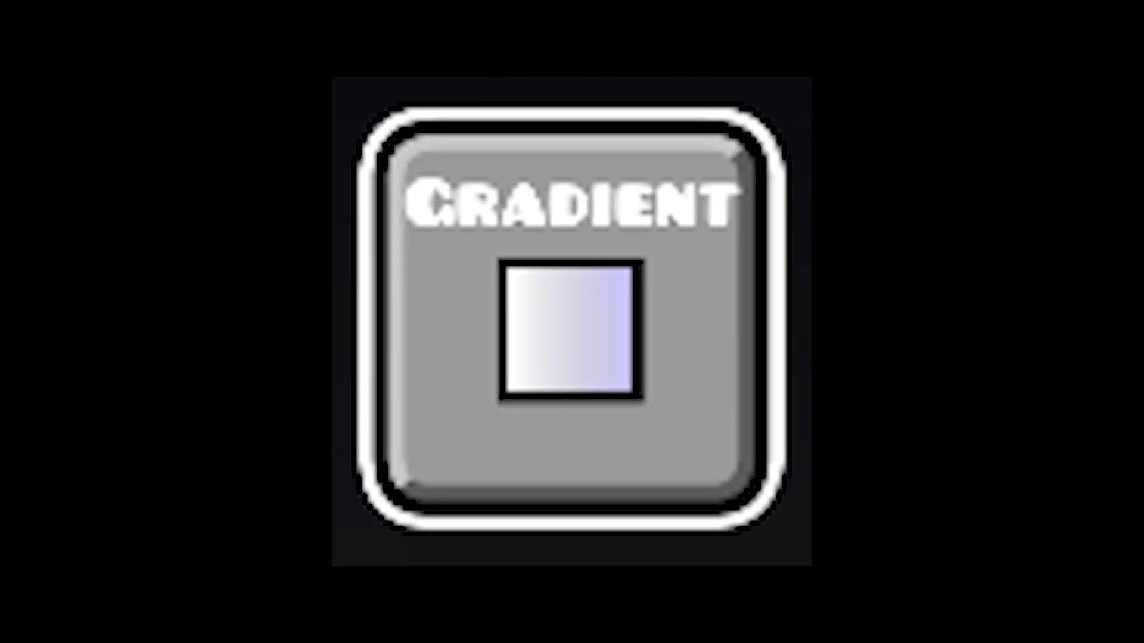
{"action": "left_click", "coordinate": [535, 506]}
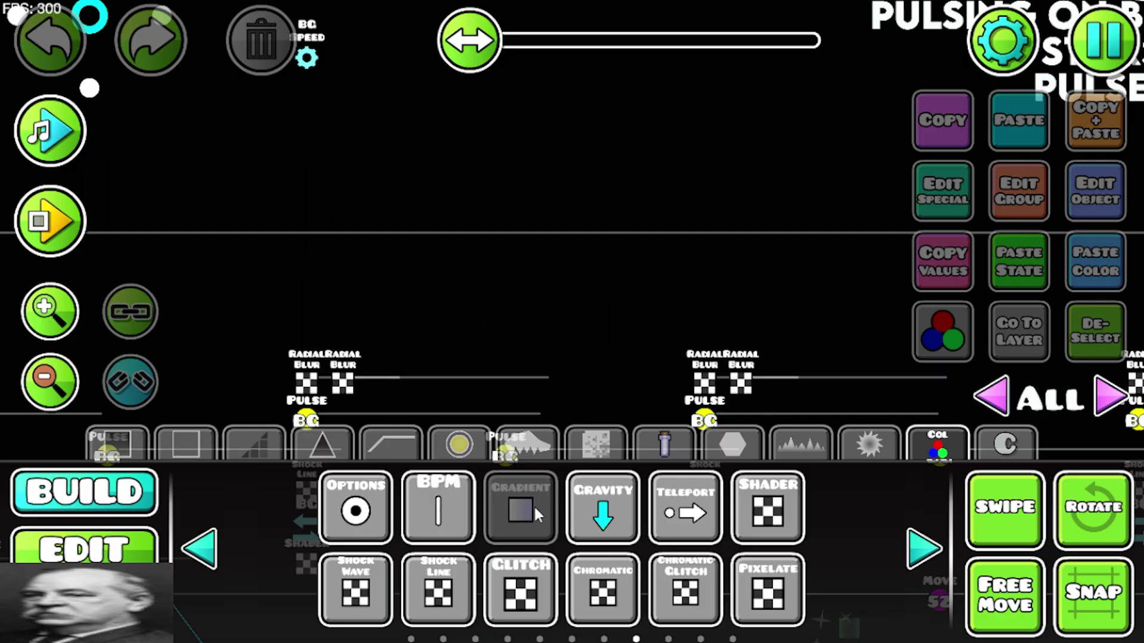
{"action": "left_click", "coordinate": [470, 229]}
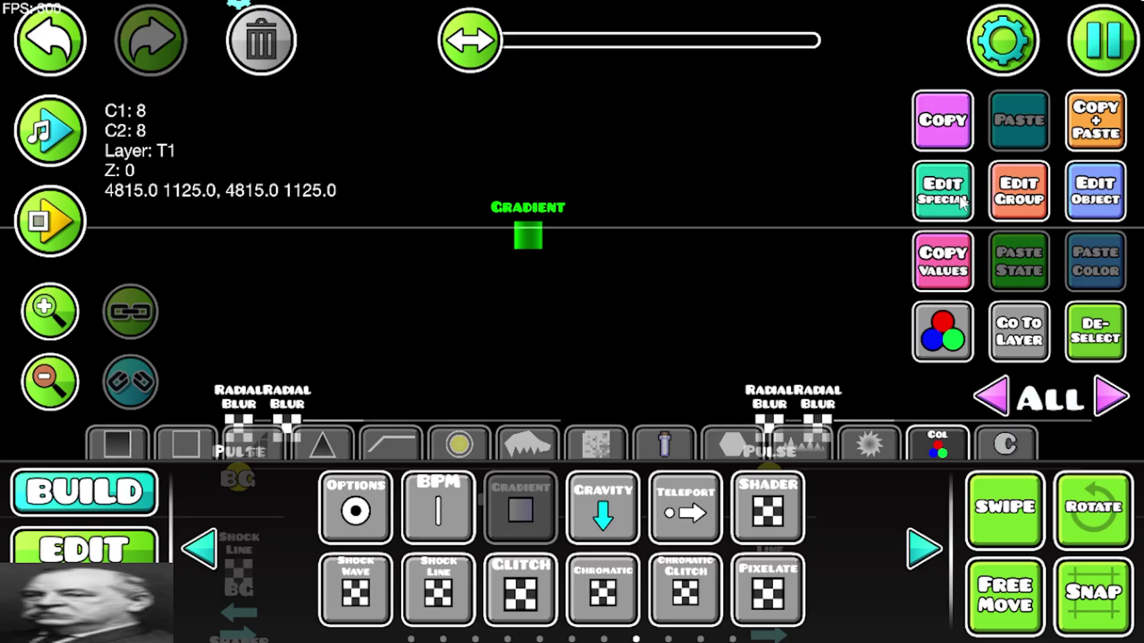
{"action": "left_click", "coordinate": [961, 201]}
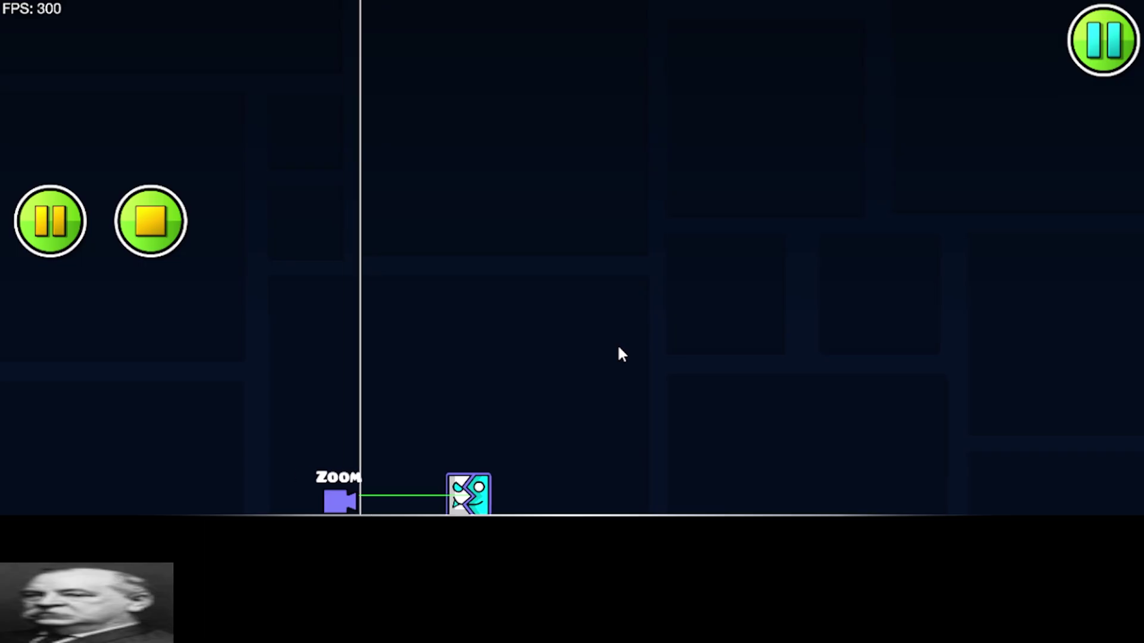
Step: Playtest the level by jumping and moving the cube back and forth near the start, and stop the playtest
{"action": "key", "text": "space"}
{"action": "key", "text": "a"}
{"action": "key", "text": "d"}
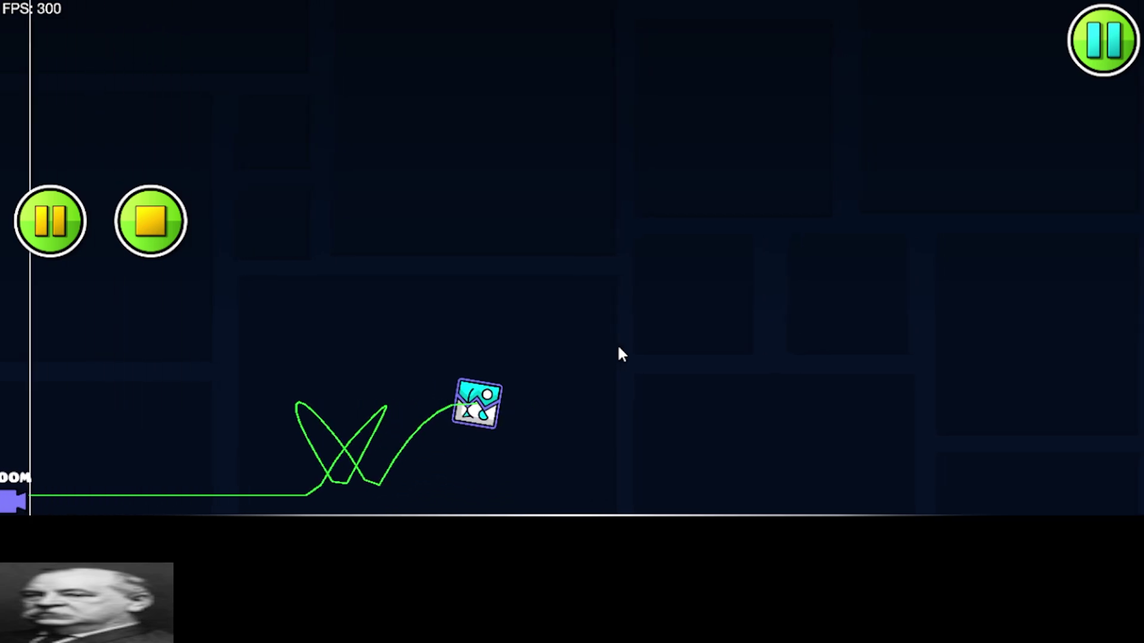
{"action": "key", "text": "space"}
{"action": "key", "text": "d"}
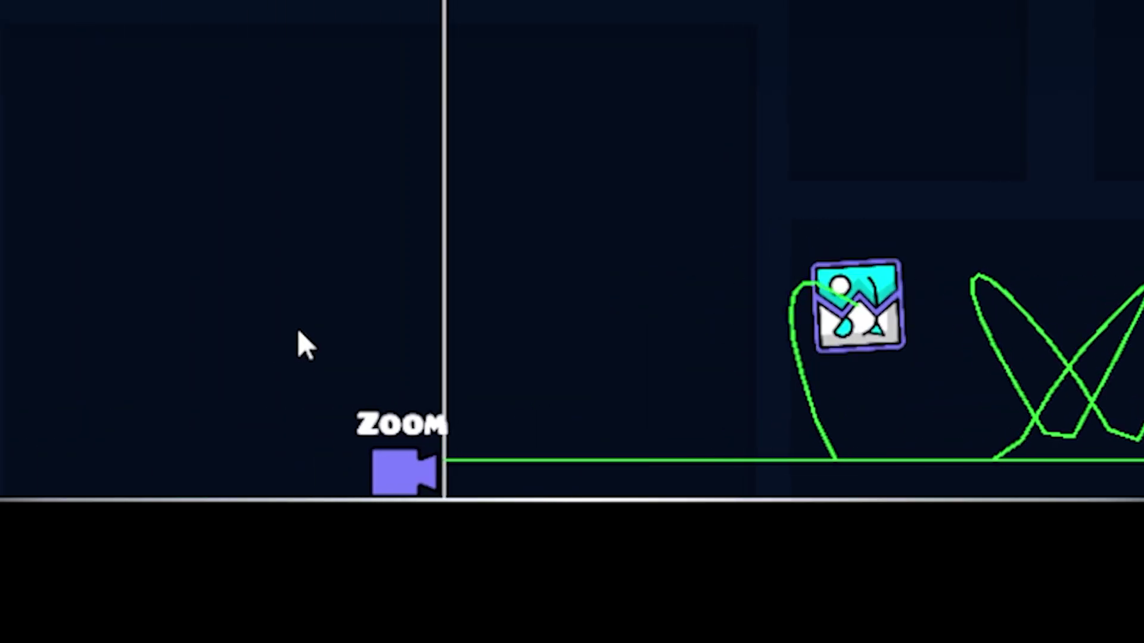
{"action": "key", "text": "space"}
{"action": "key", "text": "a"}
{"action": "key", "text": "space"}
{"action": "key", "text": "d"}
{"action": "key", "text": "space"}
{"action": "key", "text": "a"}
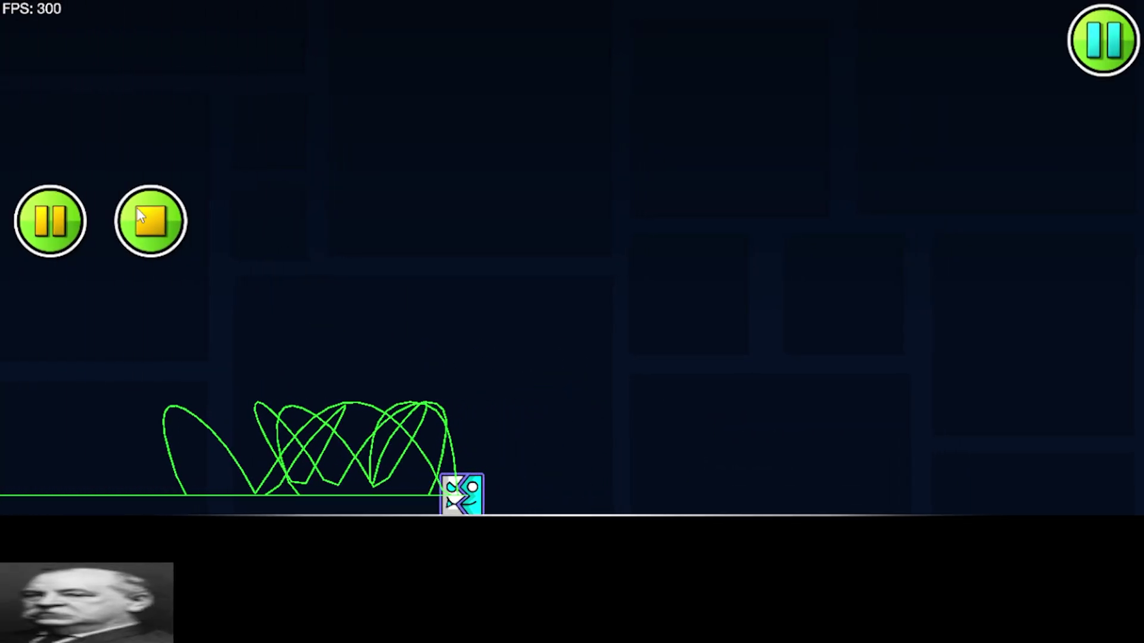
{"action": "left_click", "coordinate": [138, 210]}
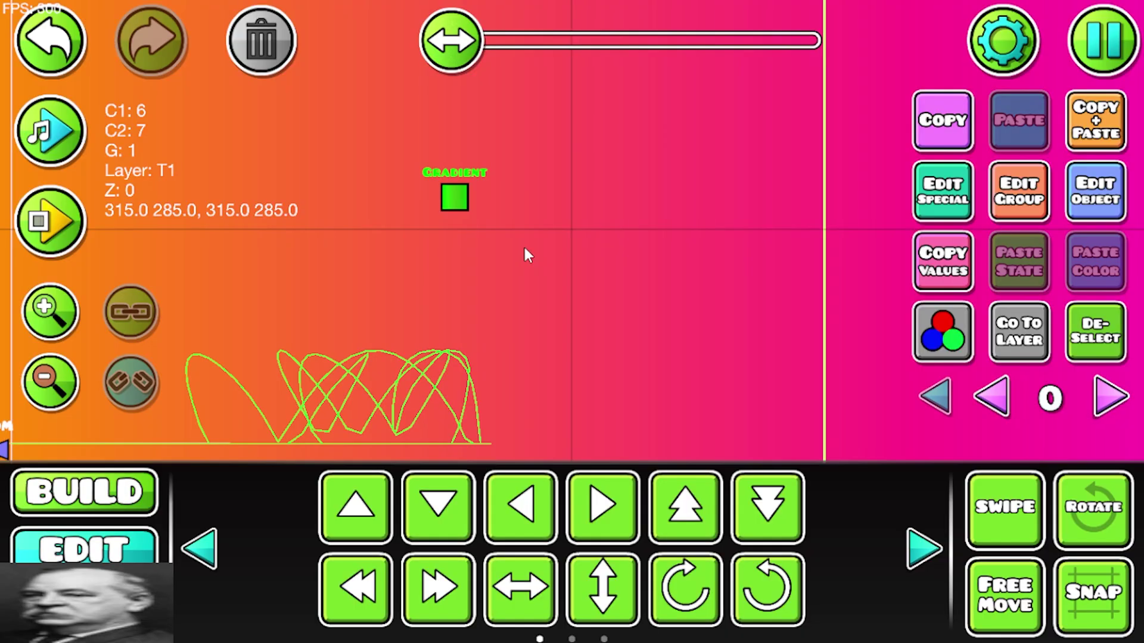
Step: Rotate the gradient trigger through a full turn in 90-degree steps
{"action": "left_click_drag", "start_coordinate": [524, 247], "coordinate": [486, 257]}
{"action": "key", "text": "e"}
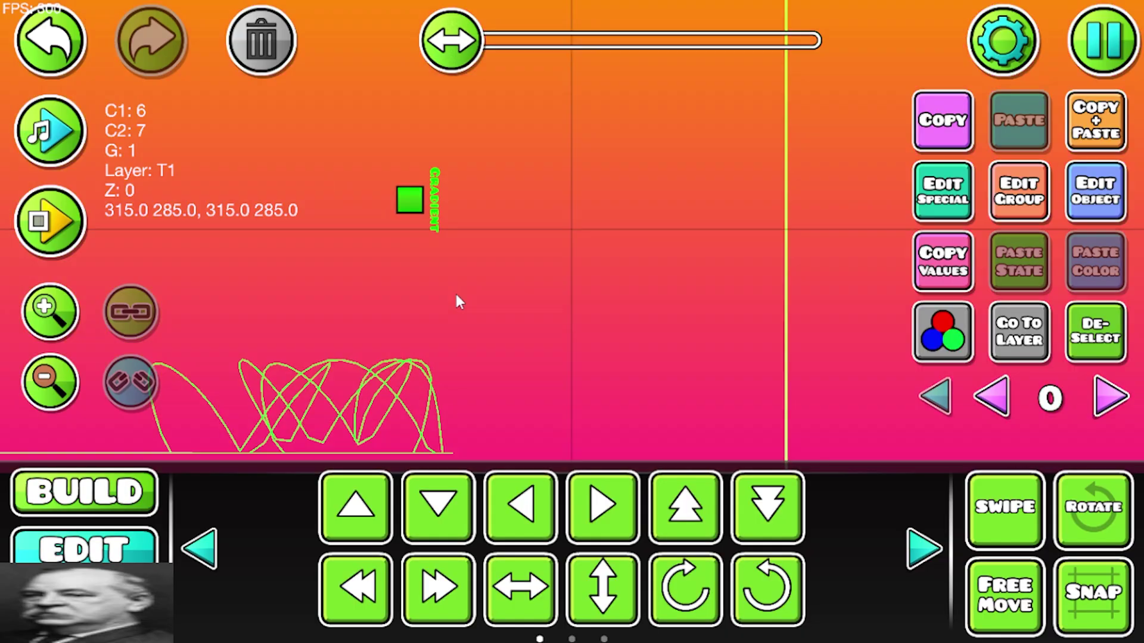
{"action": "key", "text": "e"}
{"action": "key", "text": "e"}
{"action": "key", "text": "e"}
Step: Move the gradient trigger left to the start of the level, at position 15, 285, and playtest it
{"action": "left_click", "coordinate": [51, 381]}
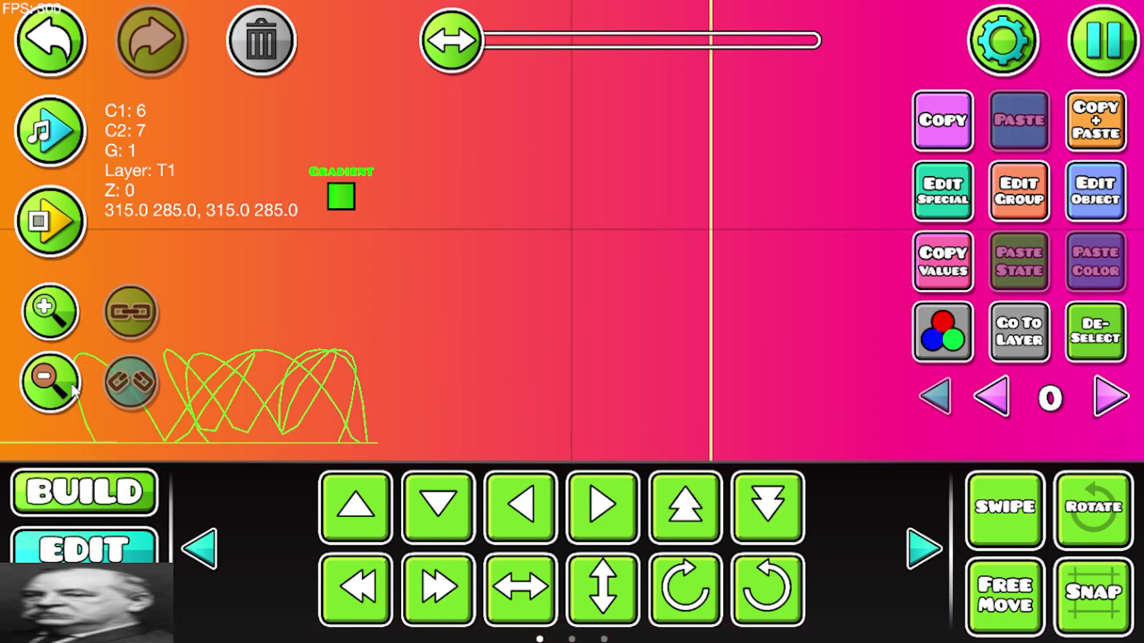
{"action": "key", "text": "a"}
{"action": "key", "text": "a"}
{"action": "key", "text": "a"}
{"action": "key", "text": "a"}
{"action": "key", "text": "a"}
{"action": "key", "text": "a"}
{"action": "key", "text": "a"}
{"action": "left_click", "coordinate": [51, 222]}
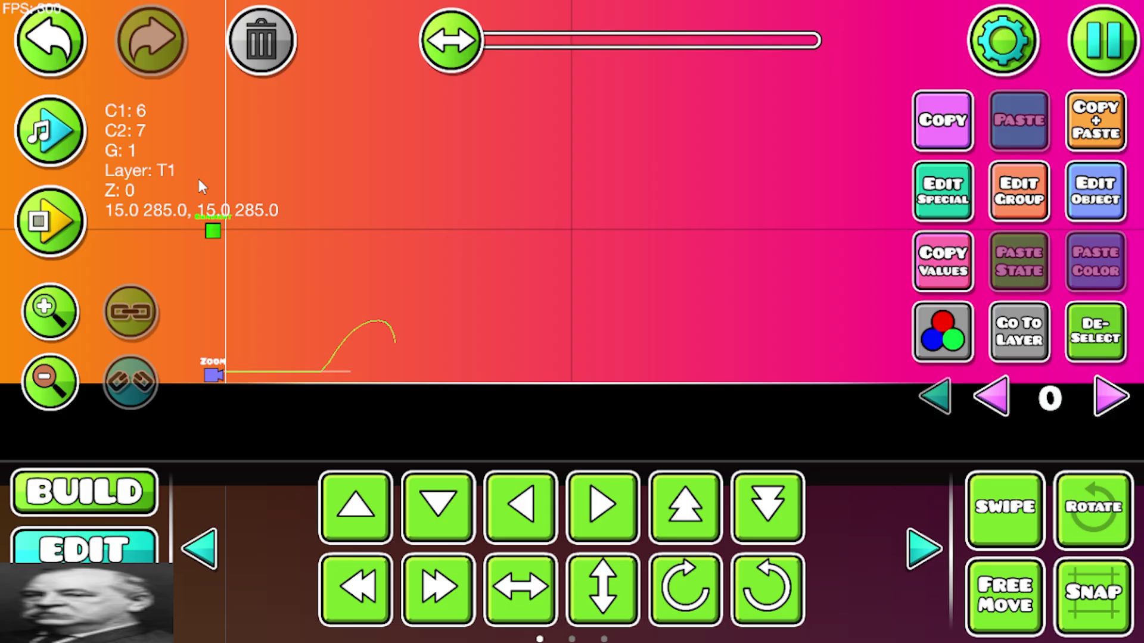
Step: Duplicate the gradient trigger and move the copy eight grid squares to the right
{"action": "left_click", "coordinate": [1089, 134]}
{"action": "key", "text": "d"}
{"action": "key", "text": "d"}
{"action": "key", "text": "d"}
{"action": "key", "text": "d"}
{"action": "key", "text": "d"}
{"action": "key", "text": "d"}
{"action": "key", "text": "d"}
{"action": "key", "text": "d"}
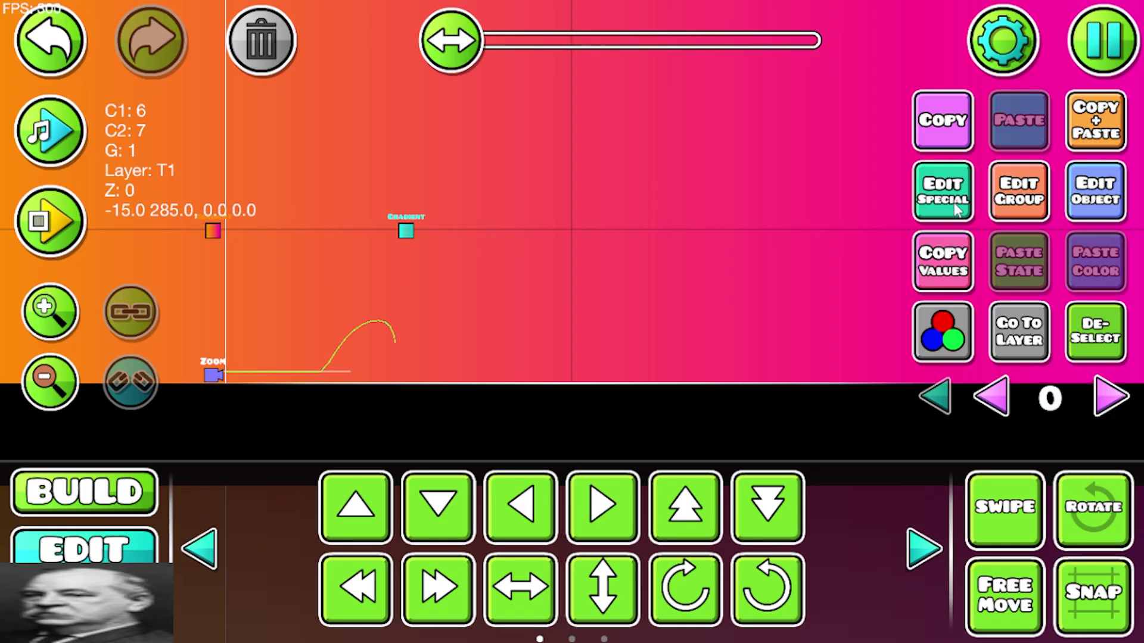
Step: Enable Vertex Mode in the duplicated gradient trigger's settings
{"action": "left_click", "coordinate": [955, 205]}
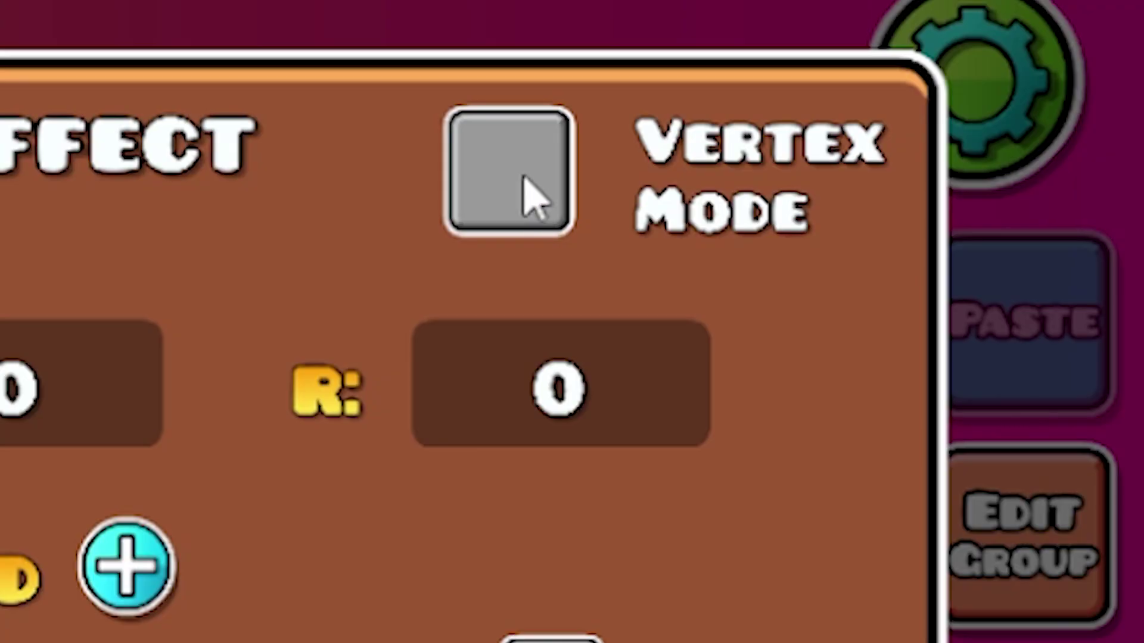
{"action": "left_click", "coordinate": [525, 180]}
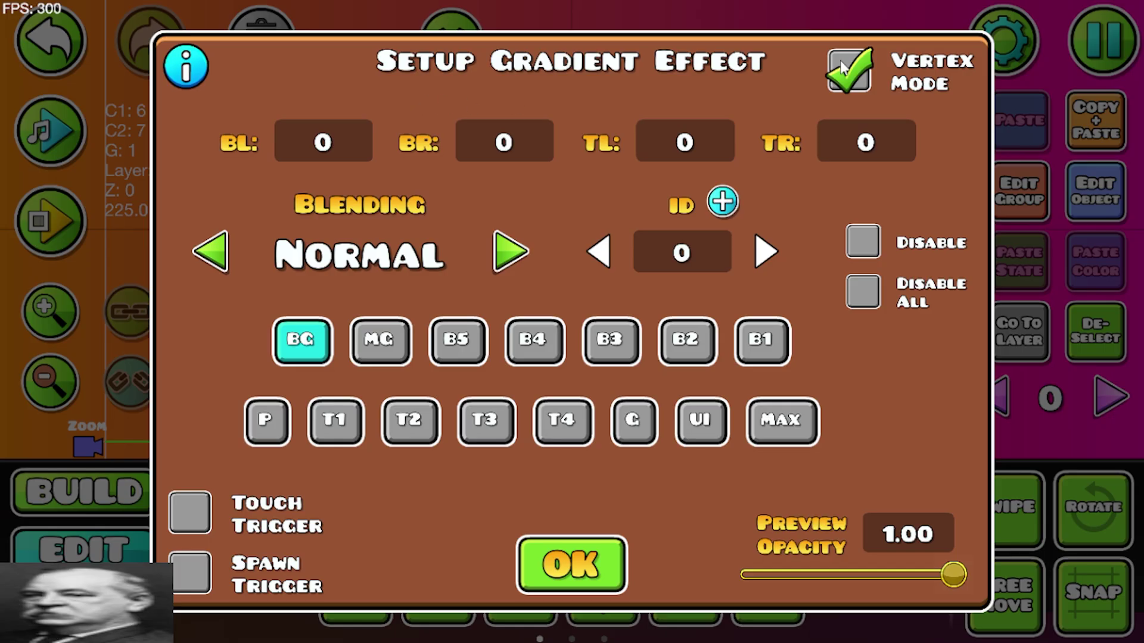
{"action": "left_click", "coordinate": [509, 173]}
{"action": "left_click", "coordinate": [847, 71]}
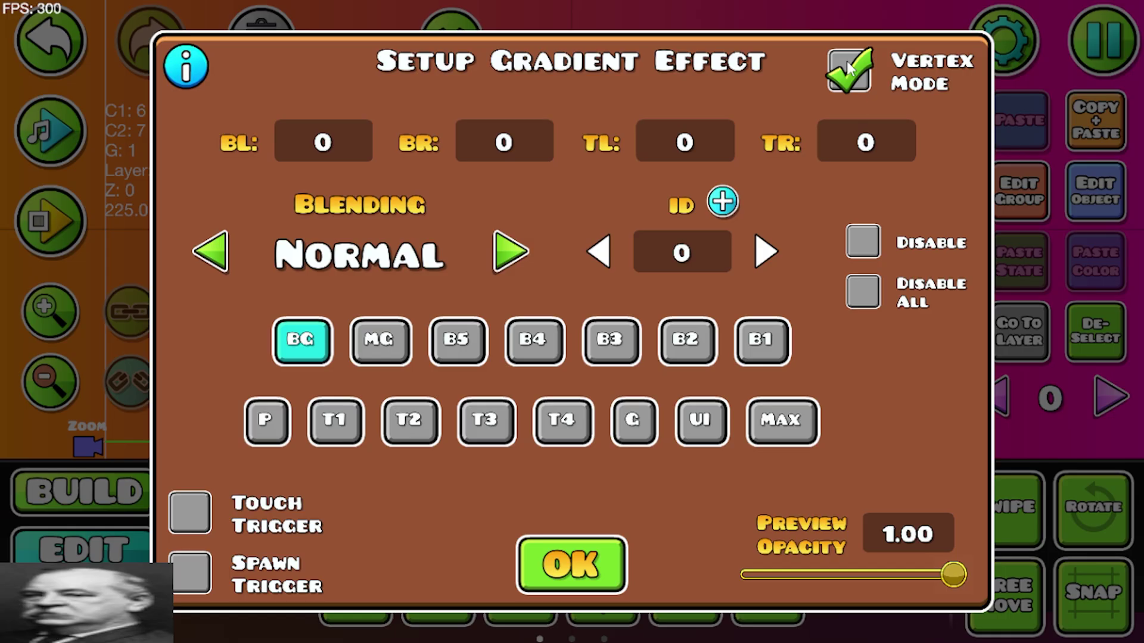
{"action": "left_click", "coordinate": [999, 79]}
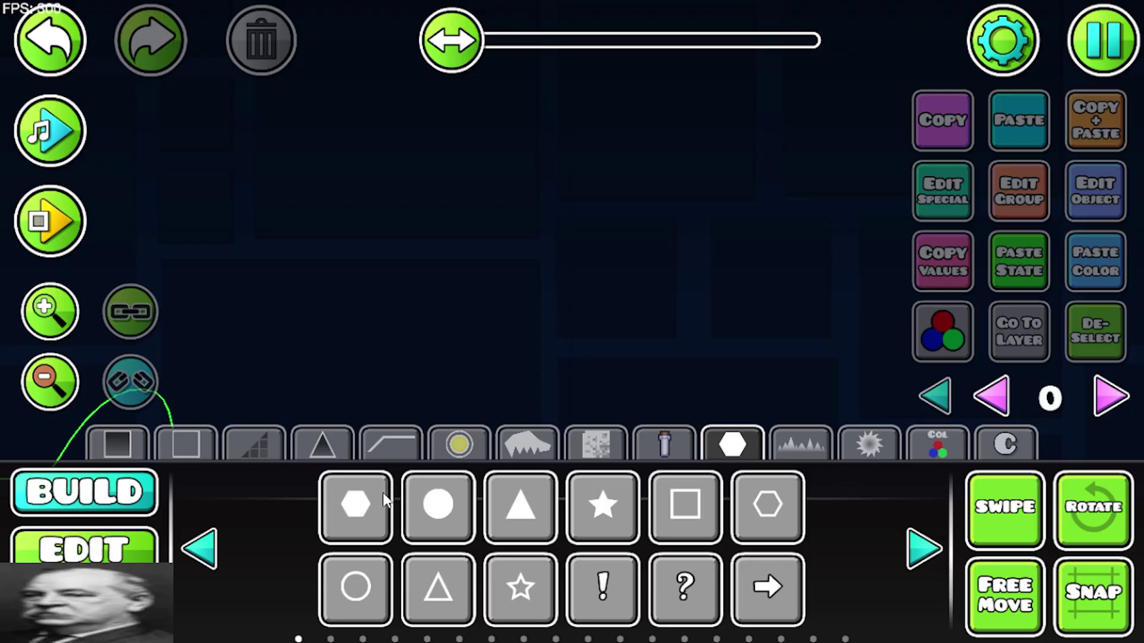
Step: Place an outlined circle object with group ID 1 and make a duplicate of it beside the first
{"action": "left_click", "coordinate": [420, 504]}
{"action": "left_click", "coordinate": [328, 132]}
{"action": "left_click_drag", "start_coordinate": [474, 223], "coordinate": [488, 272]}
{"action": "left_click", "coordinate": [1019, 192]}
{"action": "left_click", "coordinate": [732, 260]}
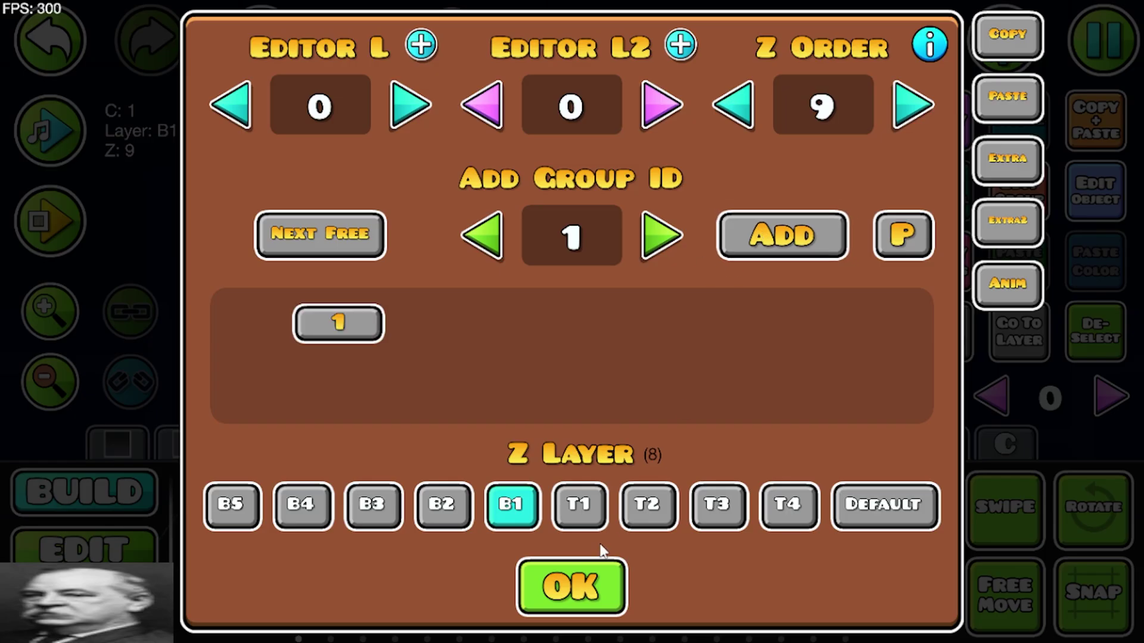
{"action": "left_click", "coordinate": [570, 587]}
{"action": "left_click", "coordinate": [1090, 140]}
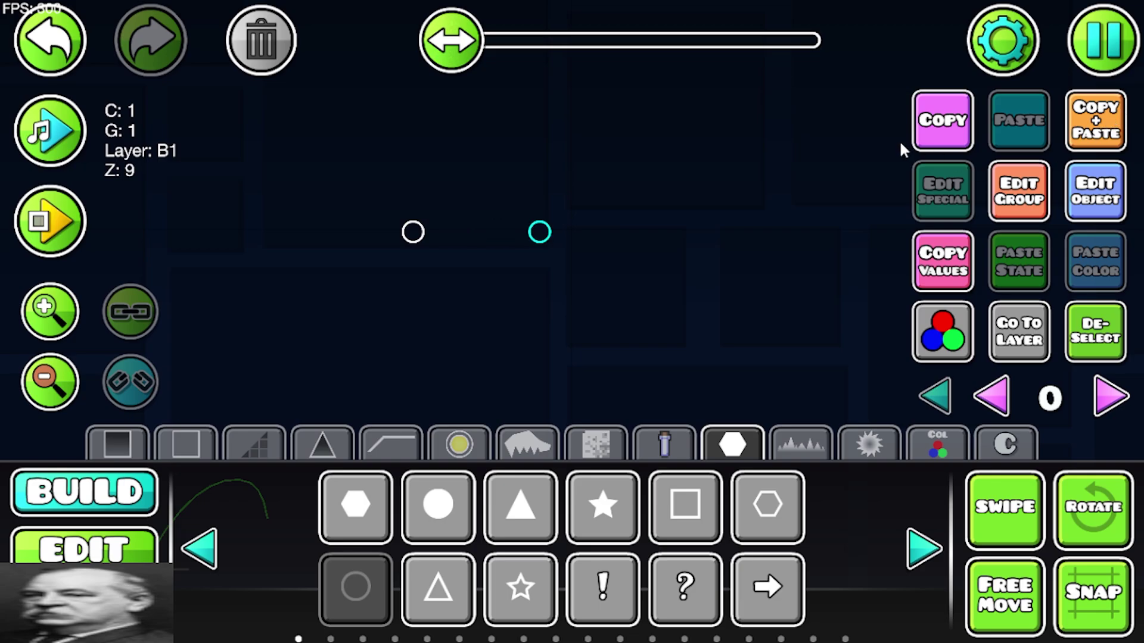
{"action": "left_click", "coordinate": [1012, 215]}
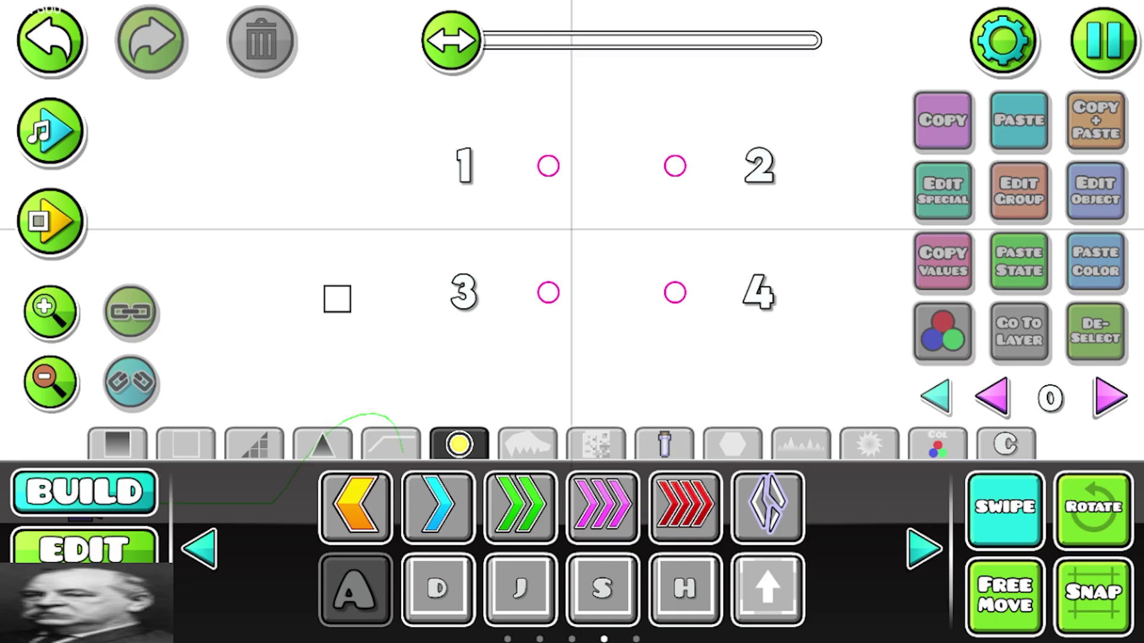
Step: Select the gradient trigger beside the four numbered circles and view its base color options
{"action": "left_click", "coordinate": [84, 551]}
{"action": "left_click_drag", "start_coordinate": [495, 140], "coordinate": [827, 346]}
{"action": "left_click", "coordinate": [1065, 331]}
{"action": "left_click", "coordinate": [340, 297]}
{"action": "left_click", "coordinate": [1105, 202]}
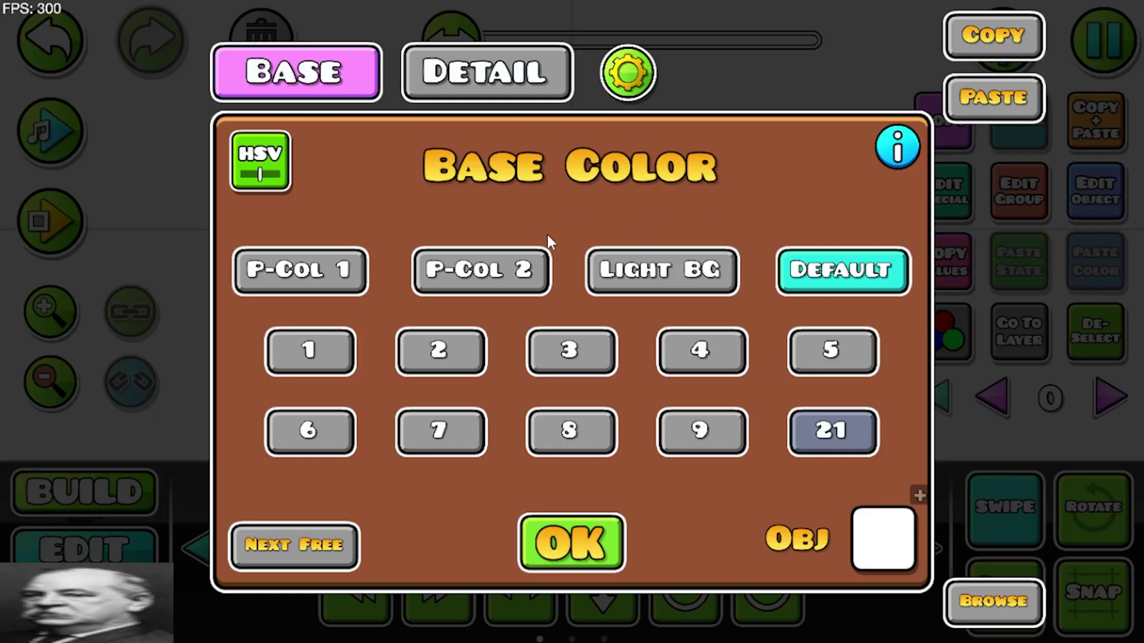
{"action": "left_click", "coordinate": [602, 553]}
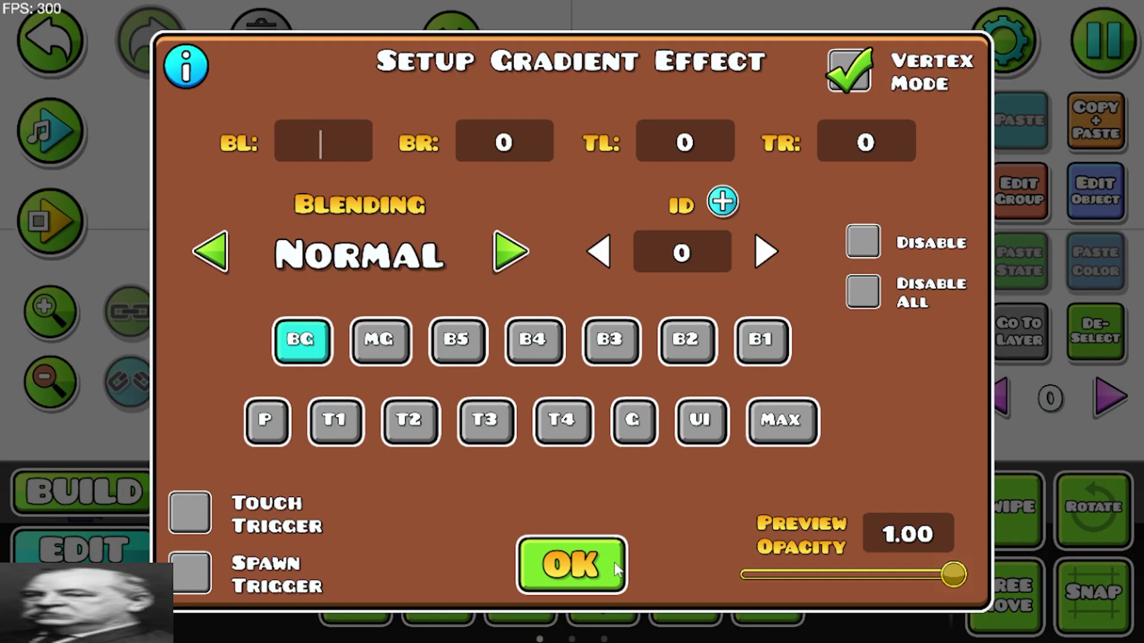
Step: Set the gradient trigger's BL vertex to group 3 and its BR vertex to group 4
{"action": "left_click", "coordinate": [588, 536]}
{"action": "left_click", "coordinate": [1090, 194]}
{"action": "left_click", "coordinate": [339, 148]}
{"action": "type", "text": "3"}
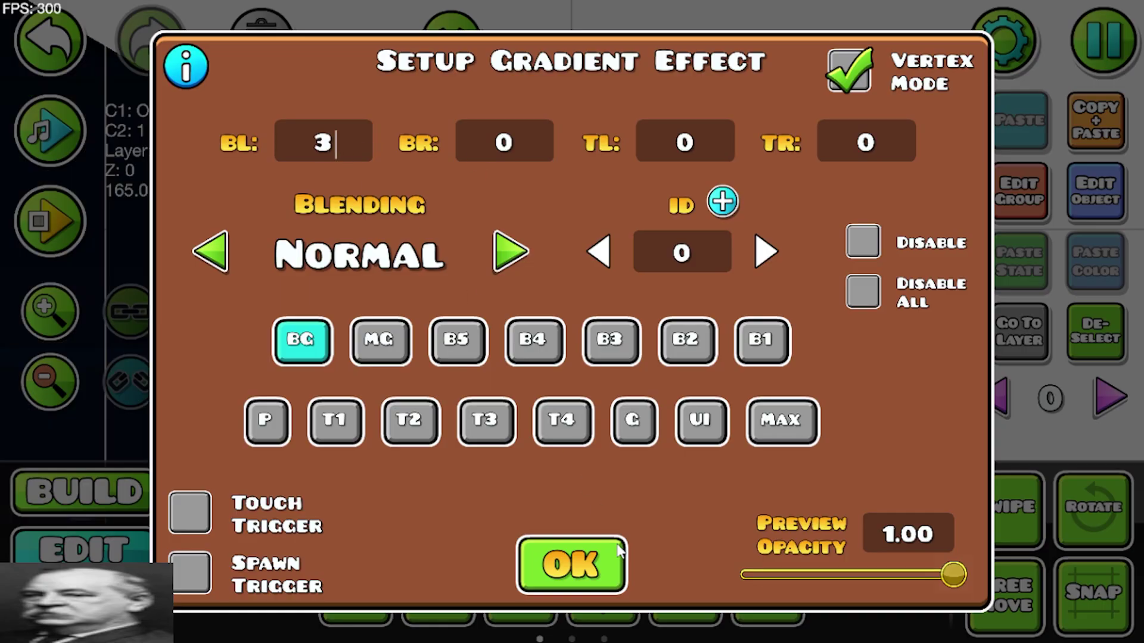
{"action": "left_click", "coordinate": [597, 579]}
{"action": "left_click", "coordinate": [957, 209]}
{"action": "left_click", "coordinate": [504, 147]}
{"action": "type", "text": "4"}
{"action": "left_click", "coordinate": [583, 557]}
Step: Set the gradient trigger's TL vertex to group 1 and its TR vertex to group 2
{"action": "left_click", "coordinate": [931, 197]}
{"action": "left_click", "coordinate": [672, 157]}
{"action": "type", "text": "1"}
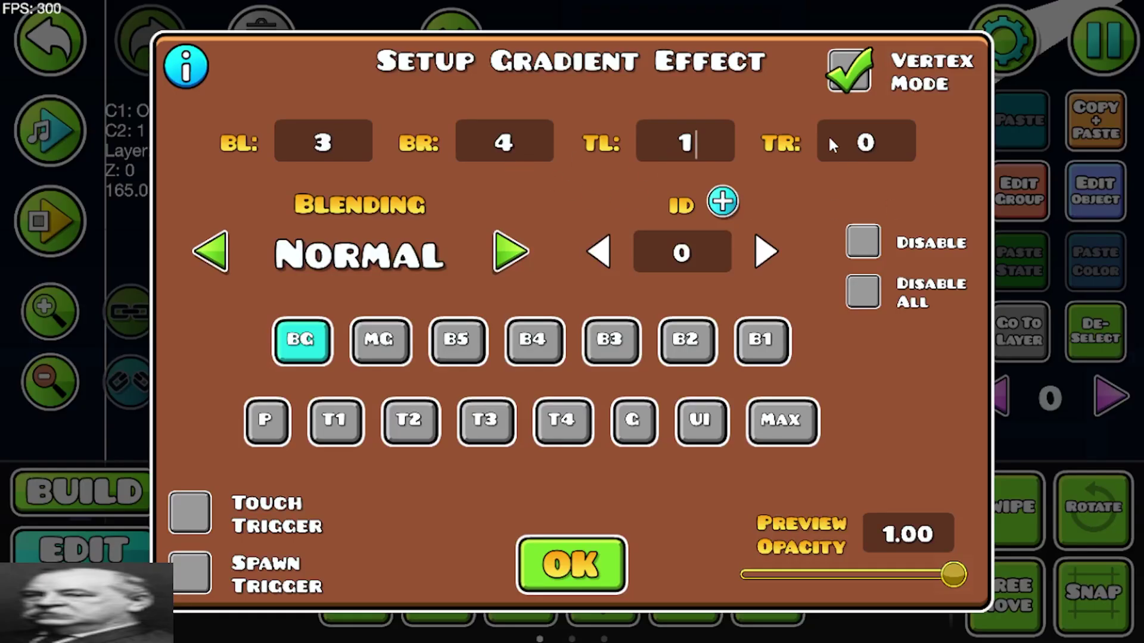
{"action": "type", "text": "2"}
{"action": "left_click", "coordinate": [620, 560]}
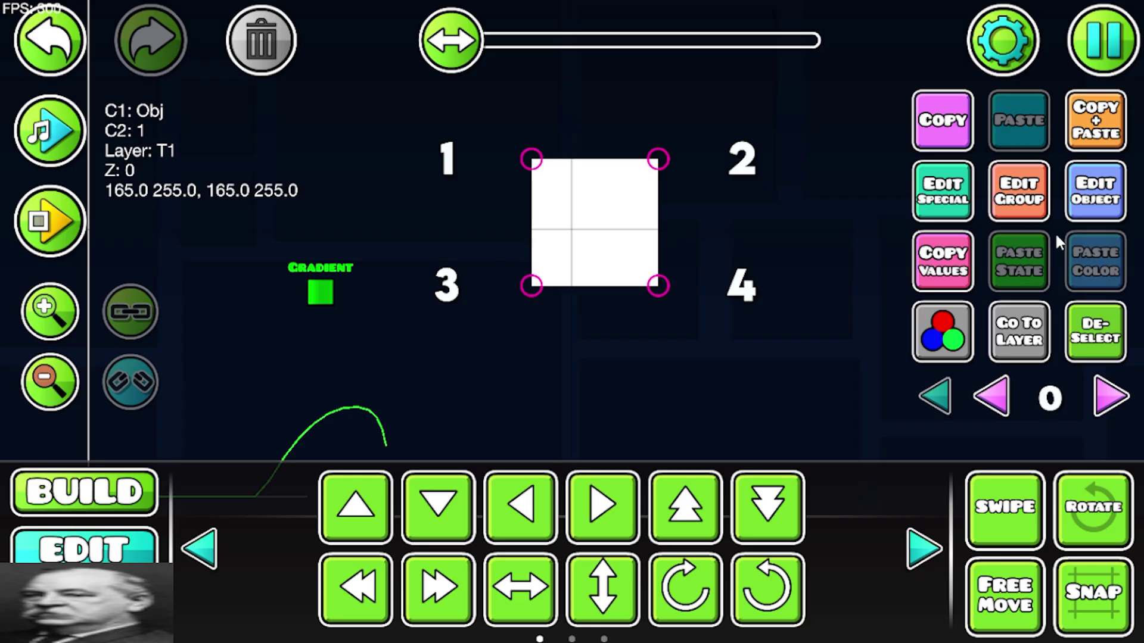
Step: Set the gradient trigger's base color to color channel 7
{"action": "left_click", "coordinate": [850, 258]}
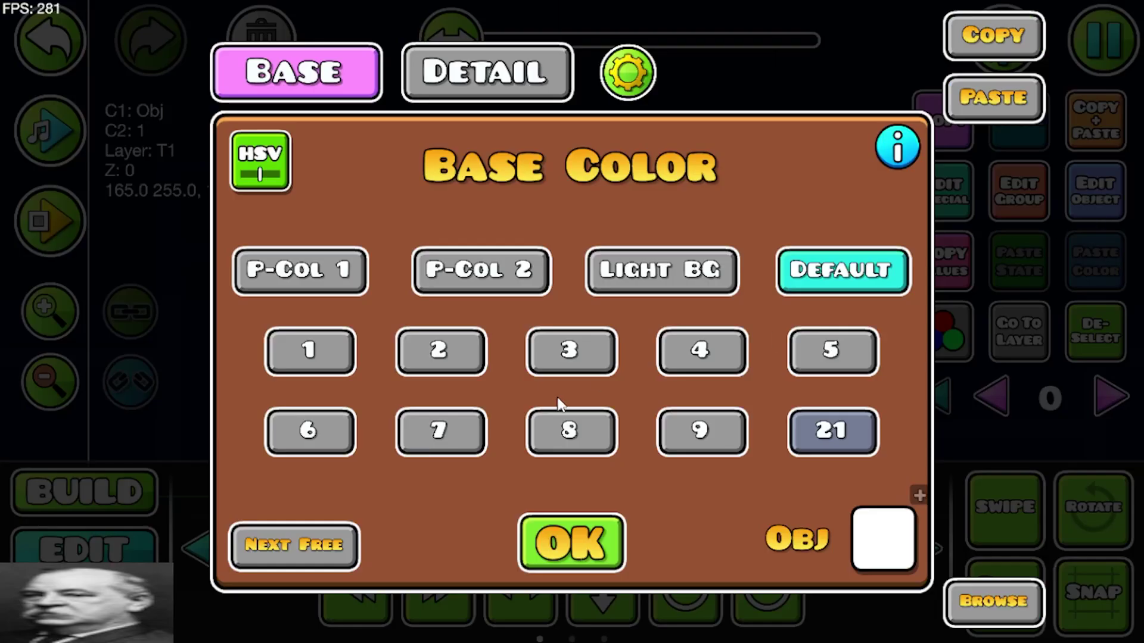
{"action": "left_click", "coordinate": [436, 439]}
{"action": "left_click", "coordinate": [572, 543]}
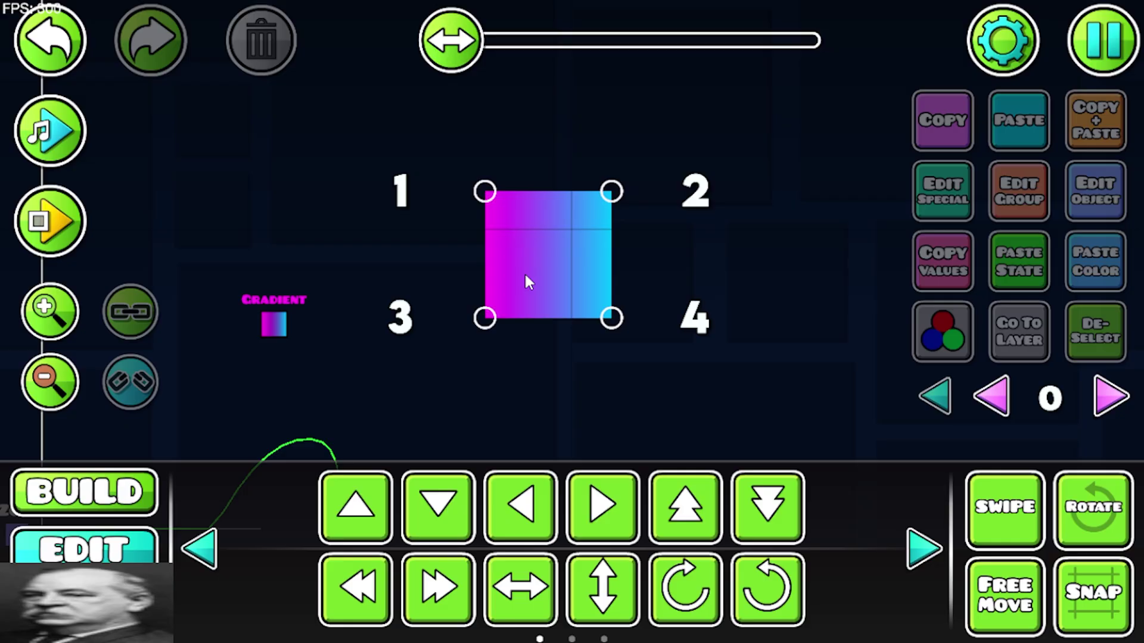
Step: Enable Free Move and reposition the corner circles to reshape the gradients into irregular quadrilaterals
{"action": "left_click", "coordinate": [1005, 594]}
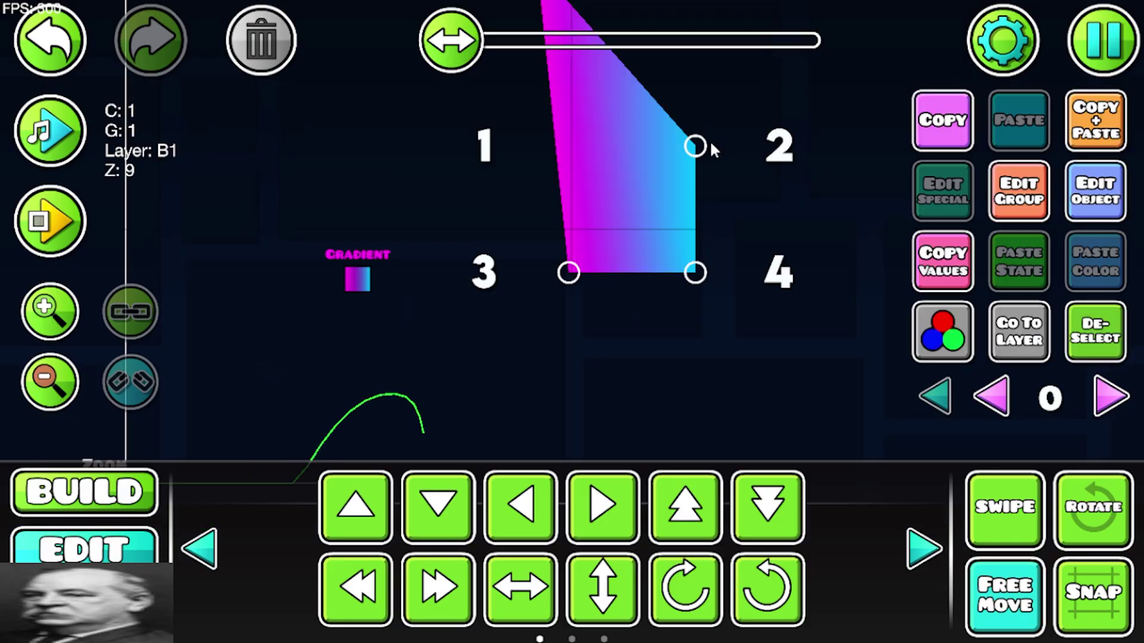
{"action": "left_click_drag", "start_coordinate": [710, 148], "coordinate": [779, 115]}
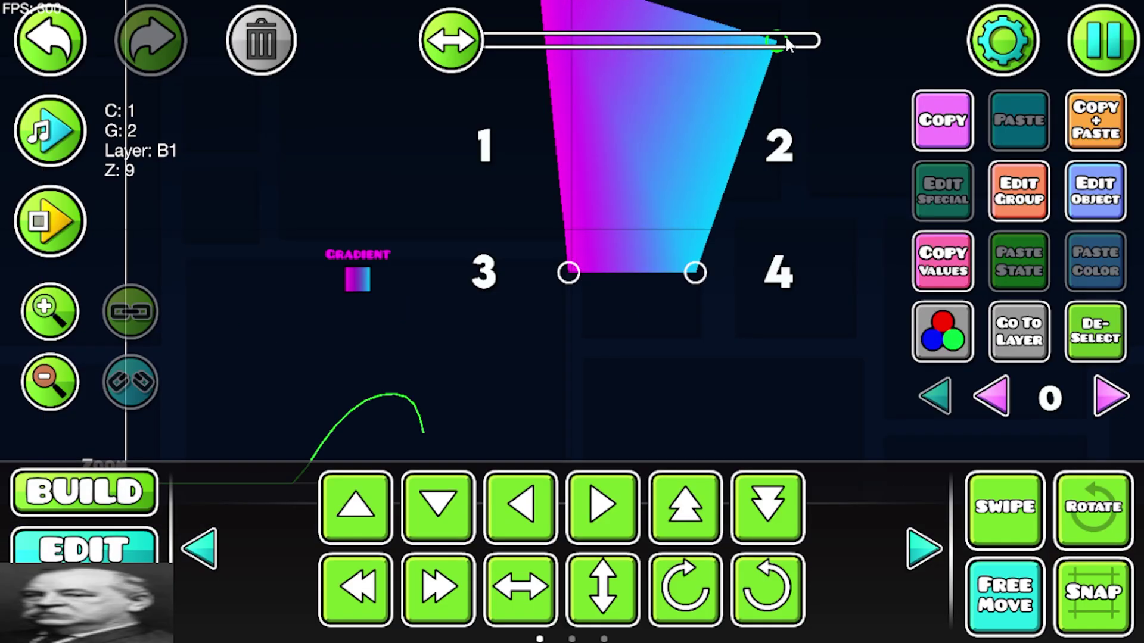
{"action": "scroll", "coordinate": [689, 338], "scroll_direction": "up", "scroll_amount": 2}
{"action": "left_click_drag", "start_coordinate": [694, 369], "coordinate": [819, 290]}
{"action": "left_click_drag", "start_coordinate": [568, 369], "coordinate": [373, 235]}
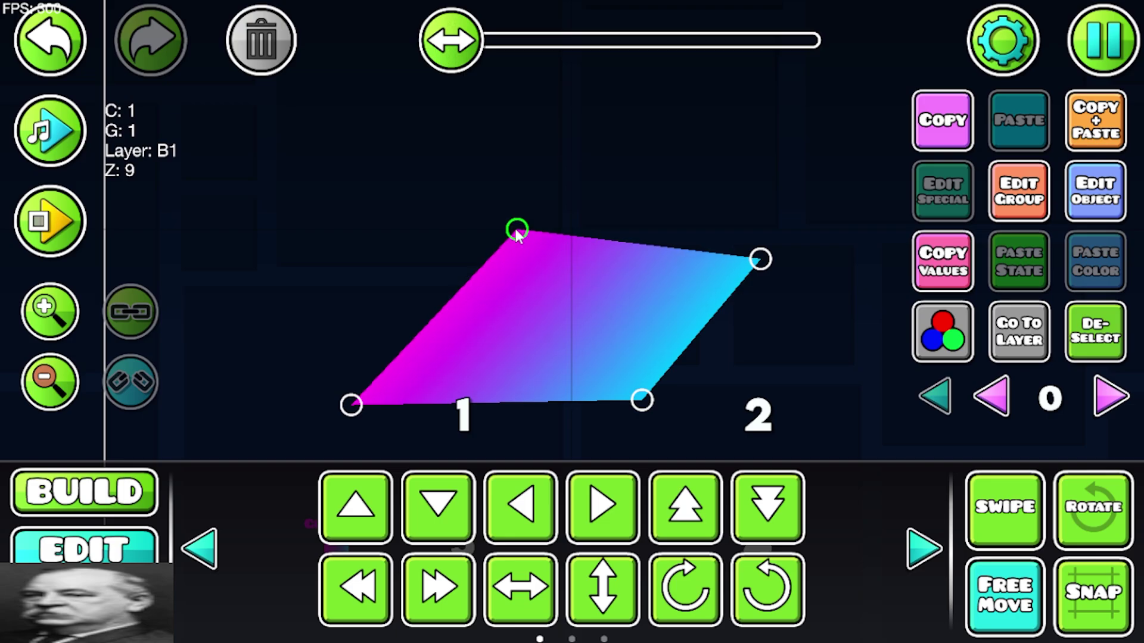
{"action": "left_click", "coordinate": [348, 408]}
{"action": "left_click_drag", "start_coordinate": [347, 408], "coordinate": [517, 358]}
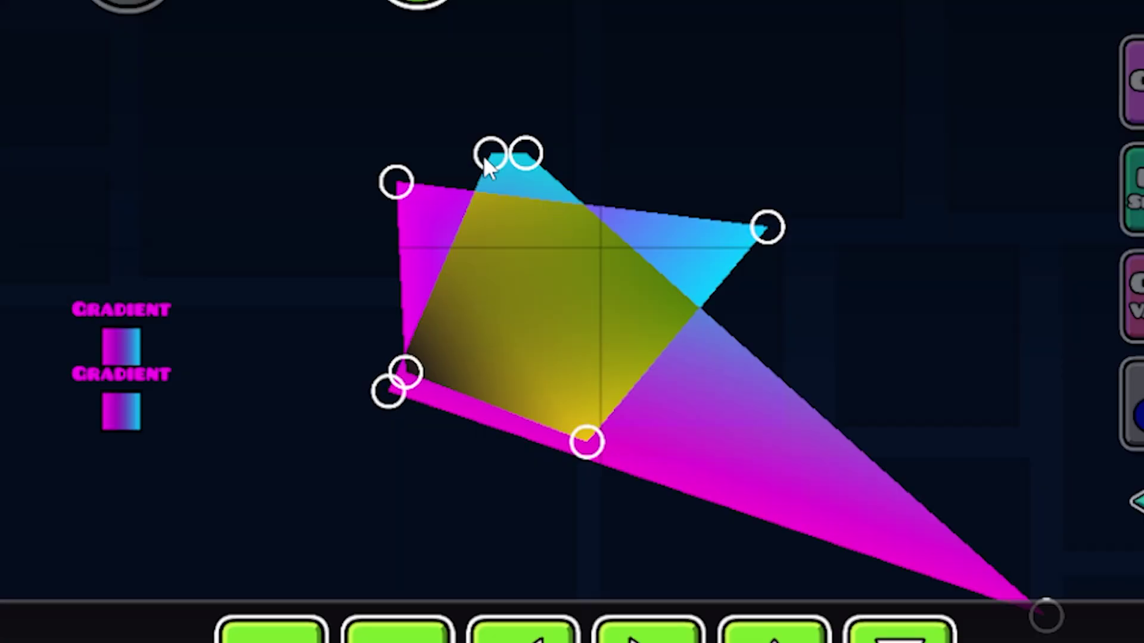
{"action": "left_click_drag", "start_coordinate": [521, 154], "coordinate": [968, 253]}
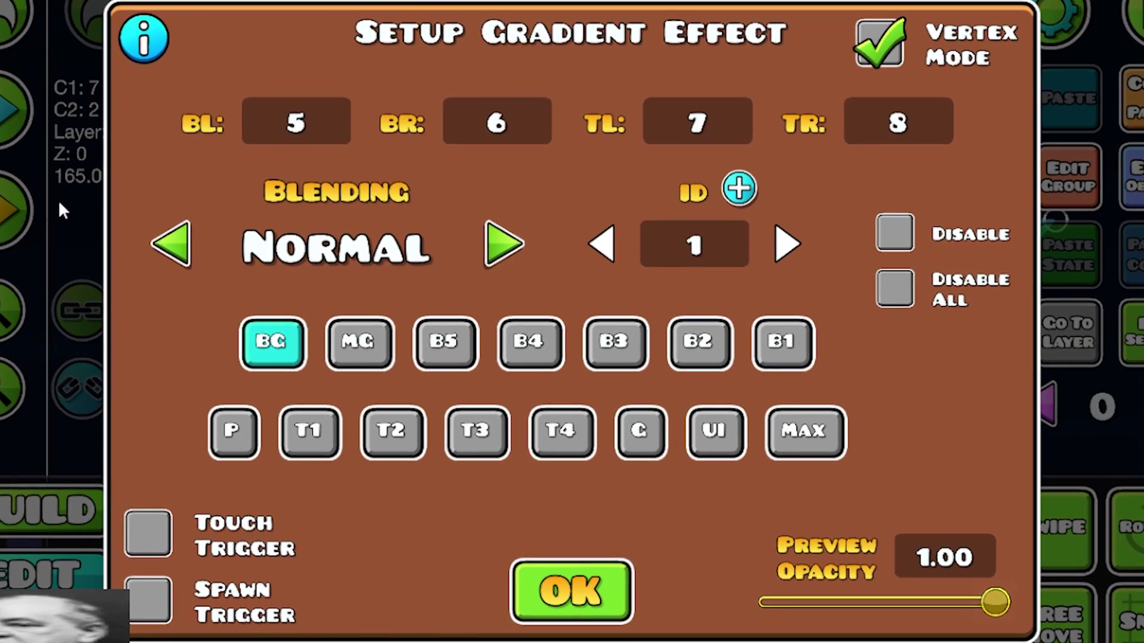
Step: Switch the gradient trigger using groups 5 to 8 to the next blending mode and assign it the next free ID
{"action": "left_click", "coordinate": [505, 245]}
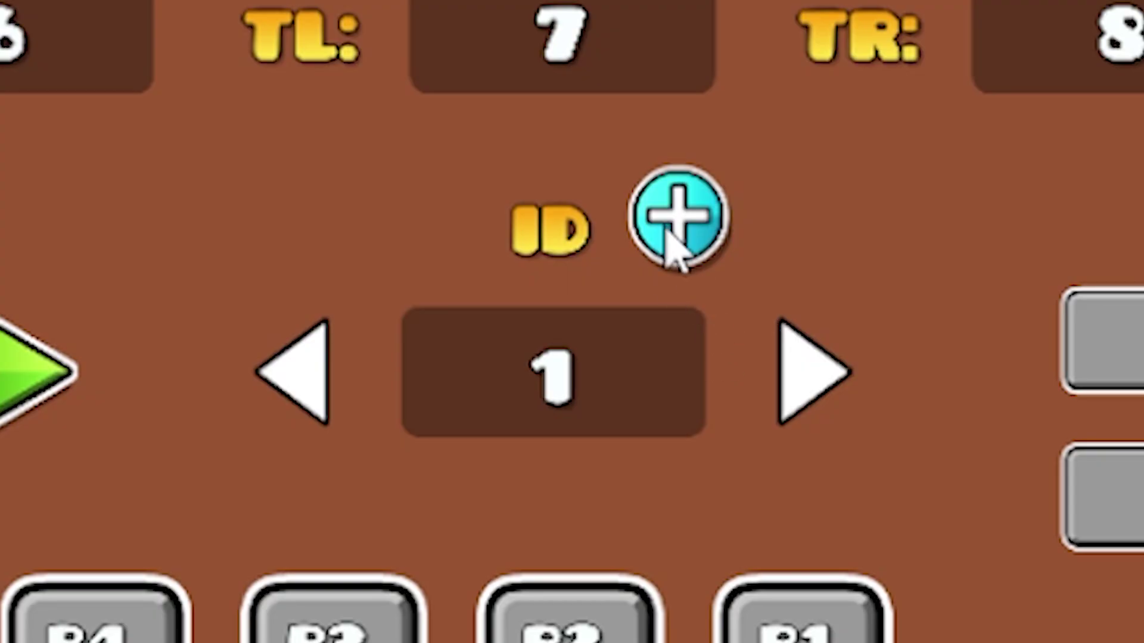
{"action": "left_click", "coordinate": [670, 235]}
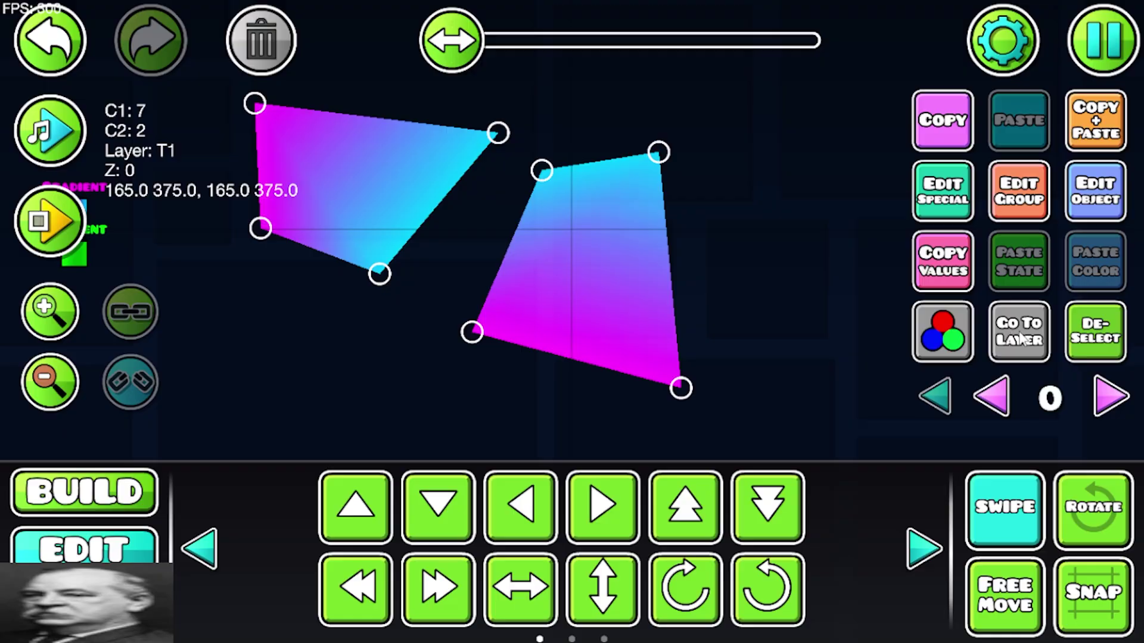
Step: Select the four corner circles in groups 1 to 4 and move them left and up, away from the other gradient
{"action": "left_click", "coordinate": [735, 189]}
{"action": "left_click_drag", "start_coordinate": [731, 123], "coordinate": [581, 365]}
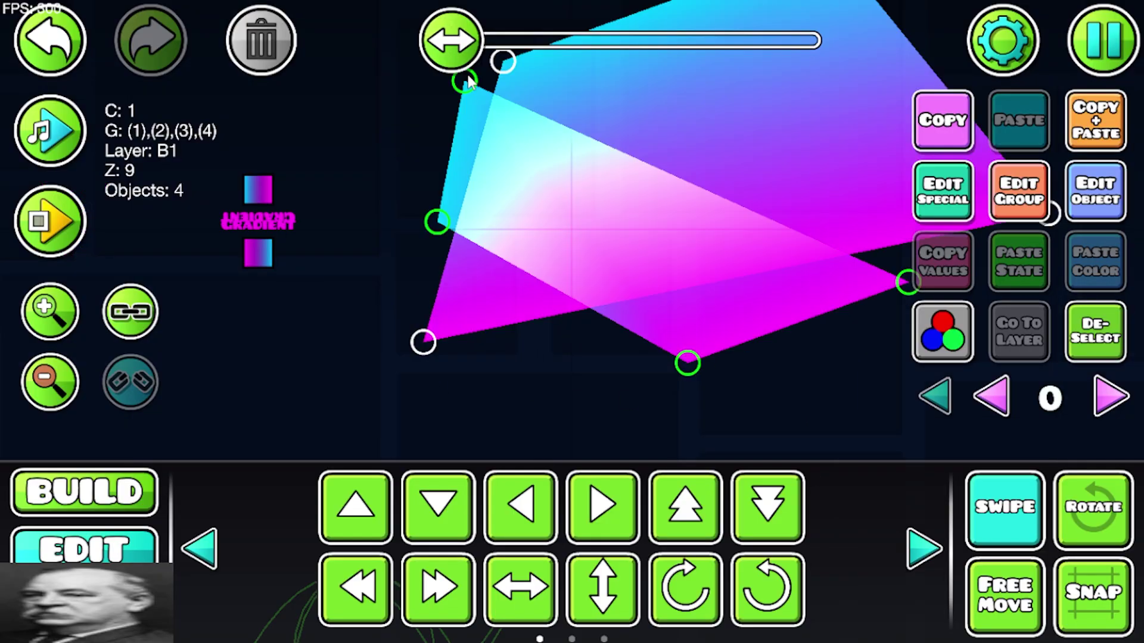
{"action": "key", "text": "a"}
{"action": "key", "text": "a"}
{"action": "key", "text": "a"}
{"action": "key", "text": "a"}
{"action": "key", "text": "a"}
{"action": "key", "text": "a"}
{"action": "key", "text": "a"}
{"action": "key", "text": "w"}
{"action": "key", "text": "w"}
{"action": "key", "text": "w"}
{"action": "key", "text": "w"}
{"action": "key", "text": "w"}
{"action": "key", "text": "w"}
{"action": "key", "text": "w"}
{"action": "scroll", "coordinate": [505, 187], "scroll_direction": "up", "scroll_amount": 10}
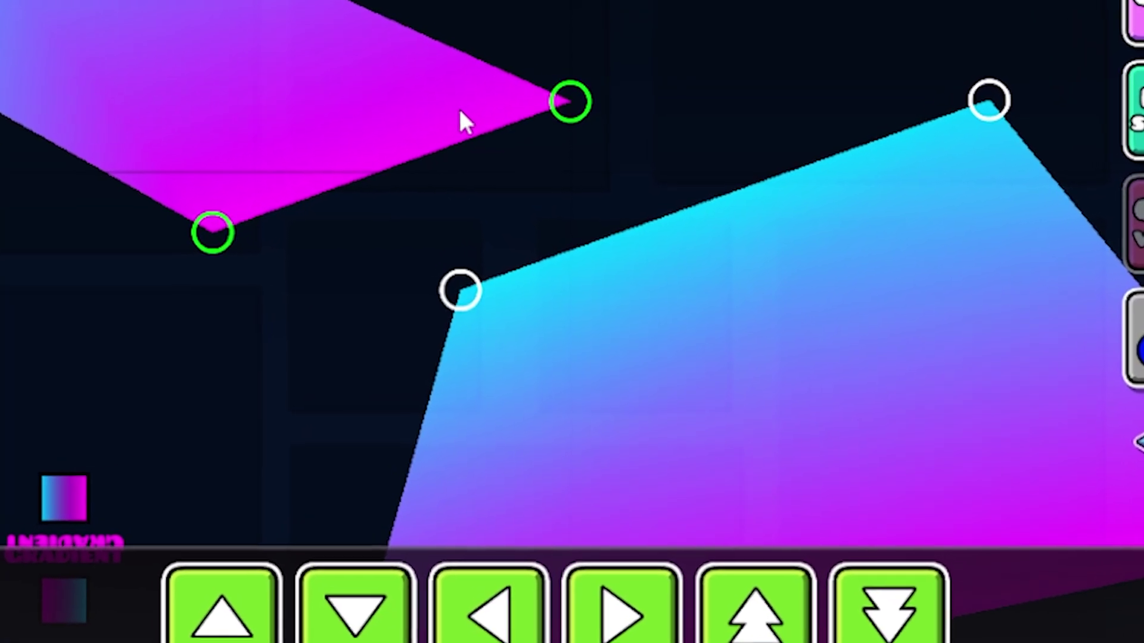
Step: Delete both gradient triggers together with their eight corner circles
{"action": "left_click_drag", "start_coordinate": [459, 256], "coordinate": [361, 316]}
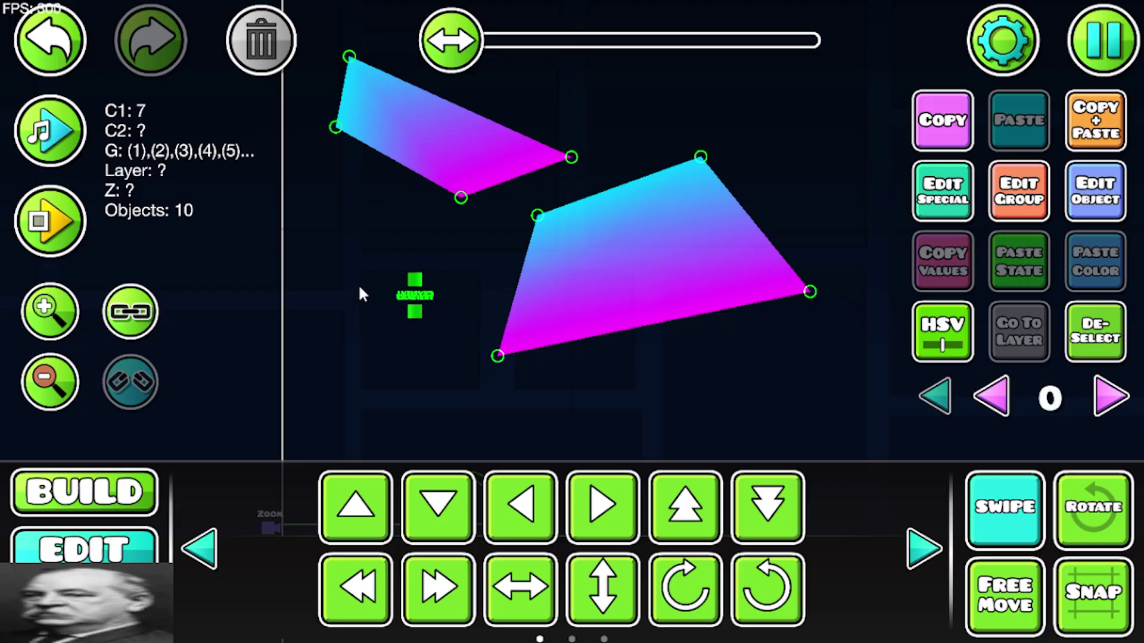
{"action": "left_click", "coordinate": [248, 27]}
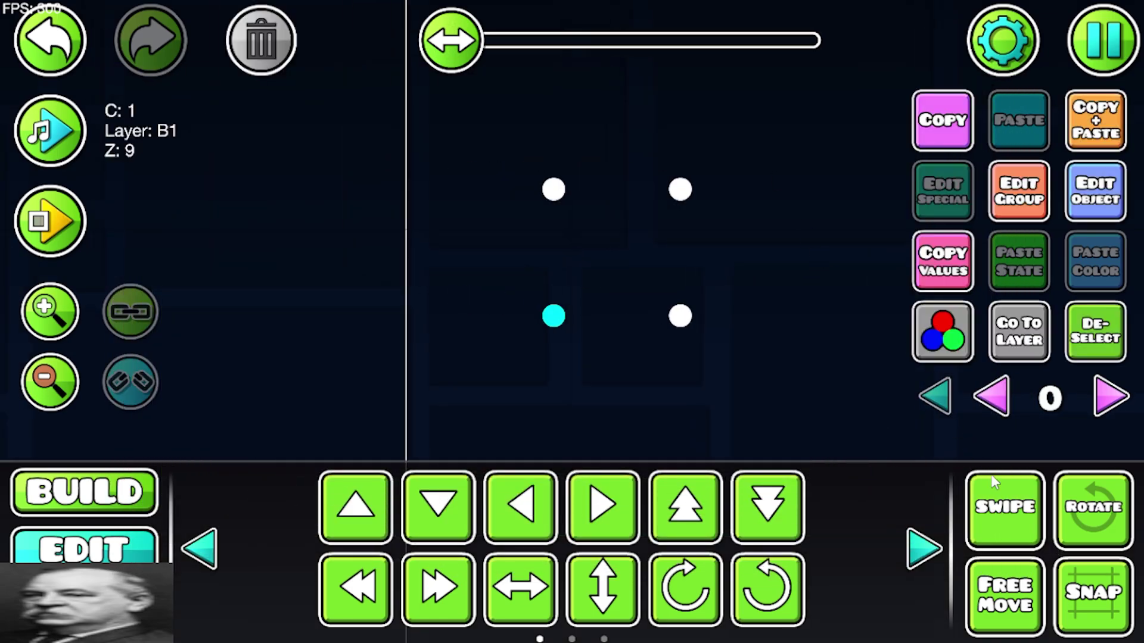
Step: Select the four circles forming the square and playtest their rotation around the central hexagon marker
{"action": "left_click", "coordinate": [995, 484]}
{"action": "left_click_drag", "start_coordinate": [769, 169], "coordinate": [506, 394]}
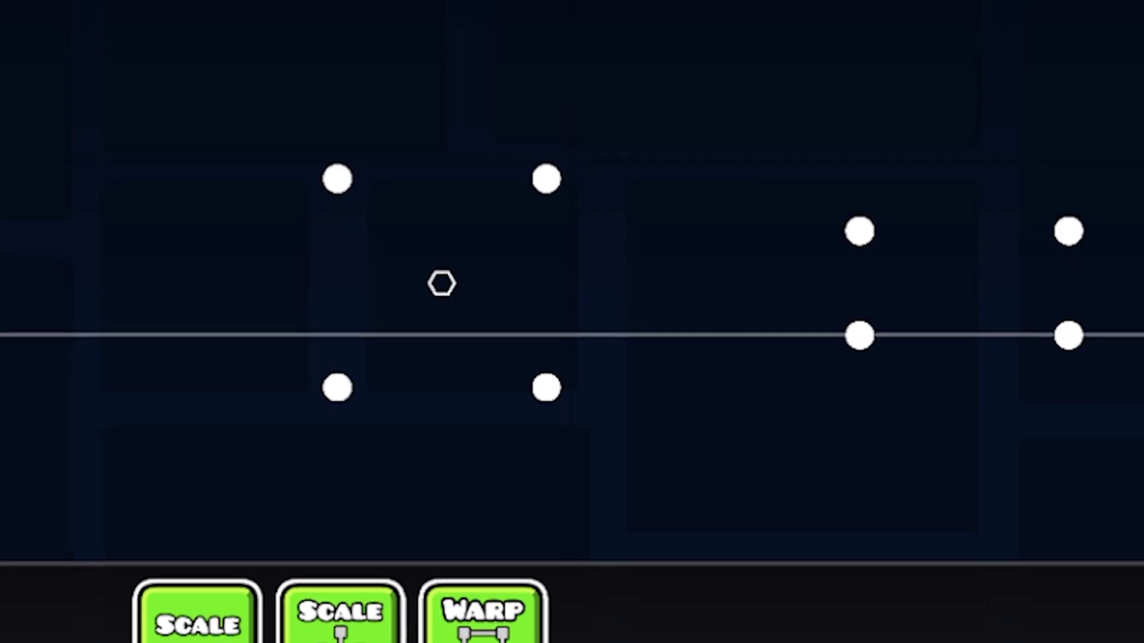
{"action": "left_click", "coordinate": [49, 224]}
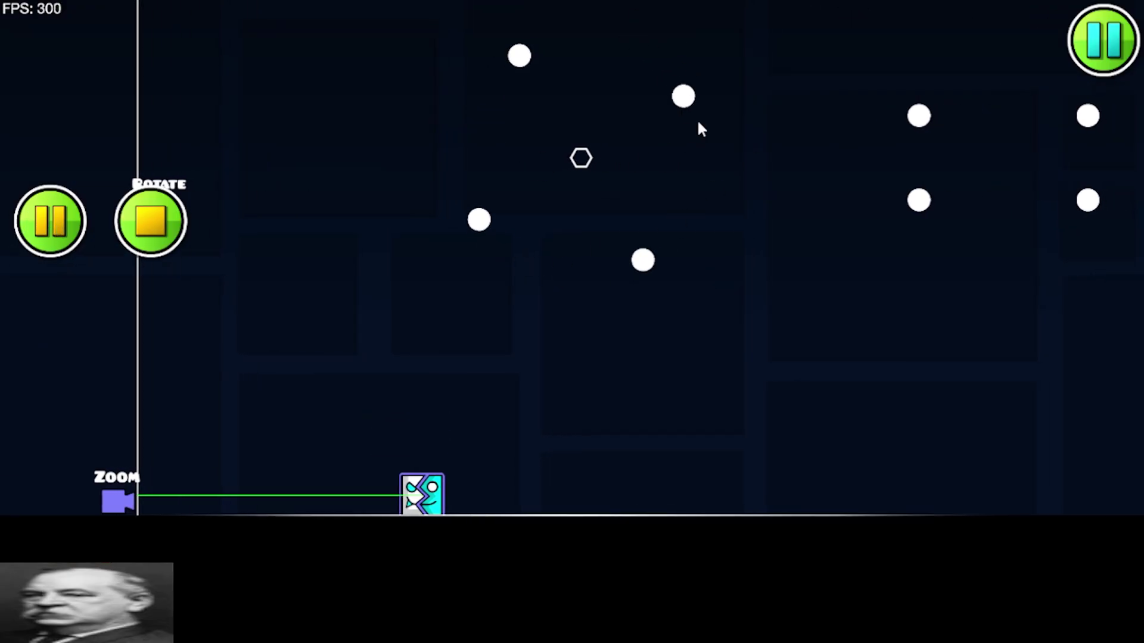
{"action": "key", "text": "Return"}
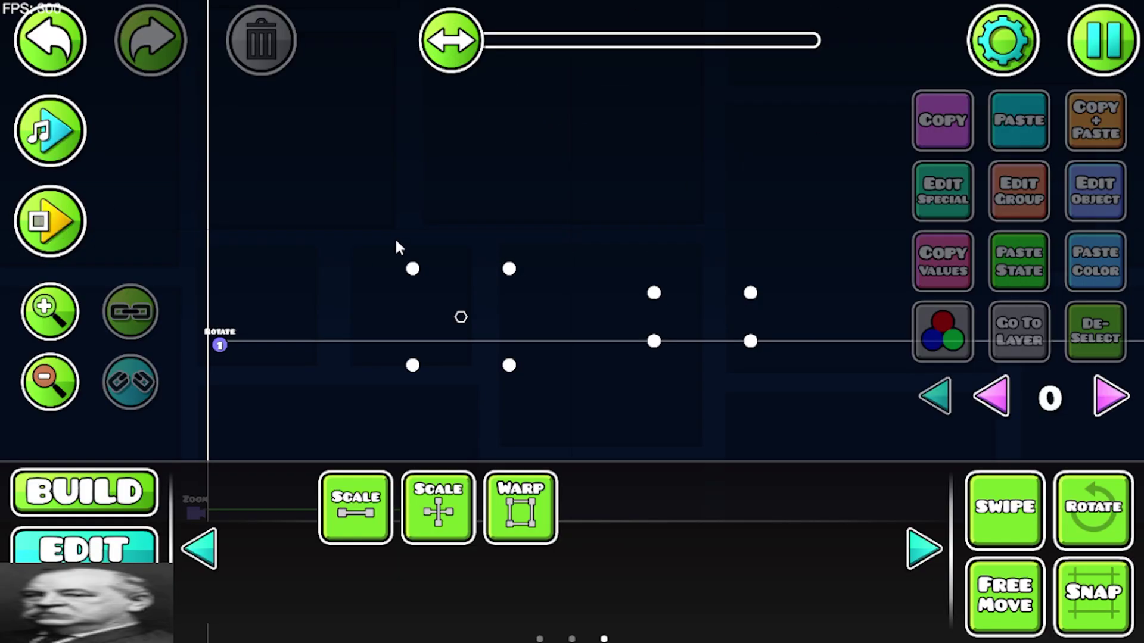
Step: Duplicate the four circles of the rotating square and move the copy to the right of the original
{"action": "left_click_drag", "start_coordinate": [510, 393], "coordinate": [306, 319]}
{"action": "scroll", "coordinate": [306, 320], "scroll_direction": "up", "scroll_amount": 3, "text": "ctrl"}
{"action": "left_click_drag", "start_coordinate": [417, 321], "coordinate": [824, 339]}
{"action": "left_click", "coordinate": [1004, 510]}
{"action": "left_click", "coordinate": [1093, 351]}
{"action": "left_click_drag", "start_coordinate": [634, 209], "coordinate": [356, 227]}
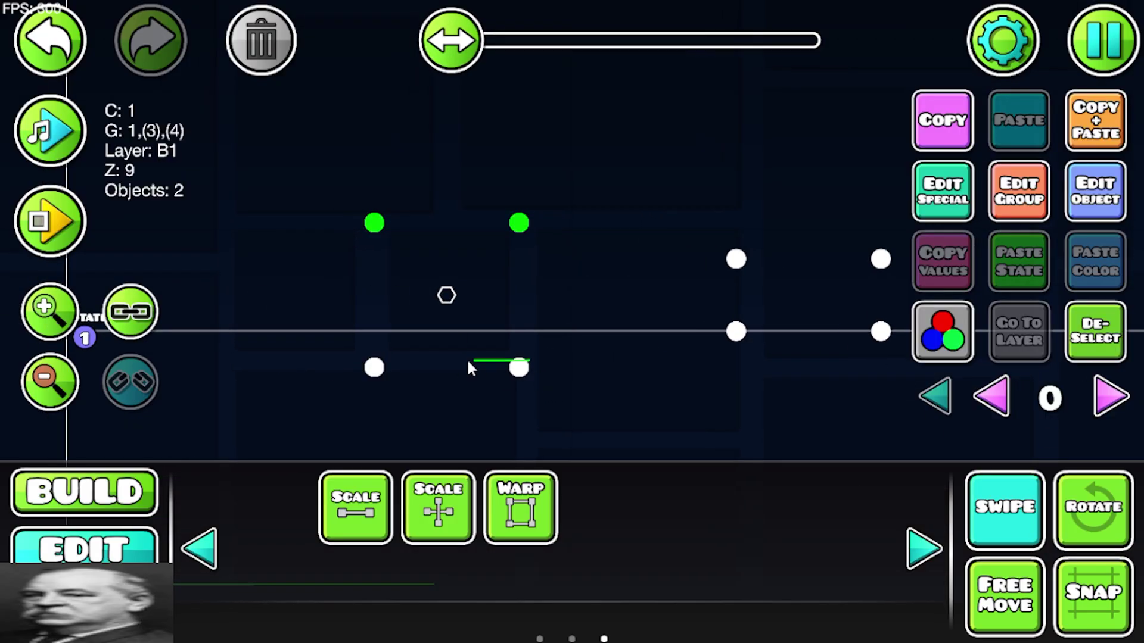
{"action": "left_click_drag", "start_coordinate": [631, 357], "coordinate": [357, 378]}
{"action": "key", "text": "ctrl+d"}
{"action": "key", "text": "d"}
{"action": "key", "text": "d"}
Step: Flatten the duplicated set of four circles by setting its ScaleY to 0.50
{"action": "left_click", "coordinate": [1036, 513]}
{"action": "left_click", "coordinate": [437, 508]}
{"action": "left_click_drag", "start_coordinate": [361, 98], "coordinate": [308, 98]}
{"action": "scroll", "coordinate": [360, 171], "scroll_direction": "up", "scroll_amount": 2}
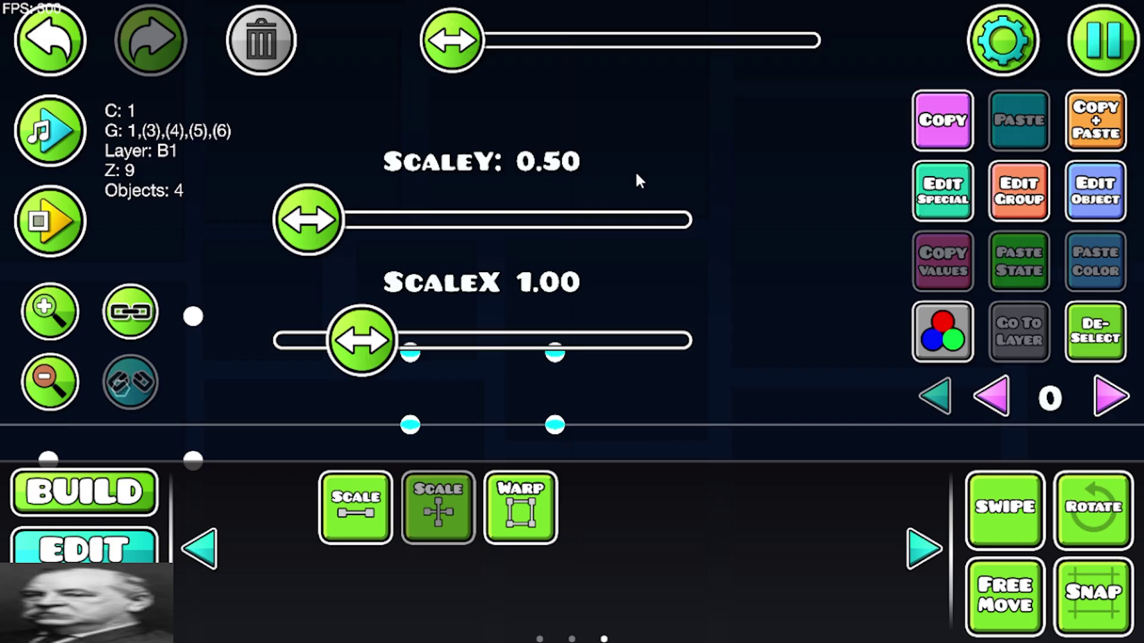
{"action": "scroll", "coordinate": [596, 196], "scroll_direction": "down", "scroll_amount": 1}
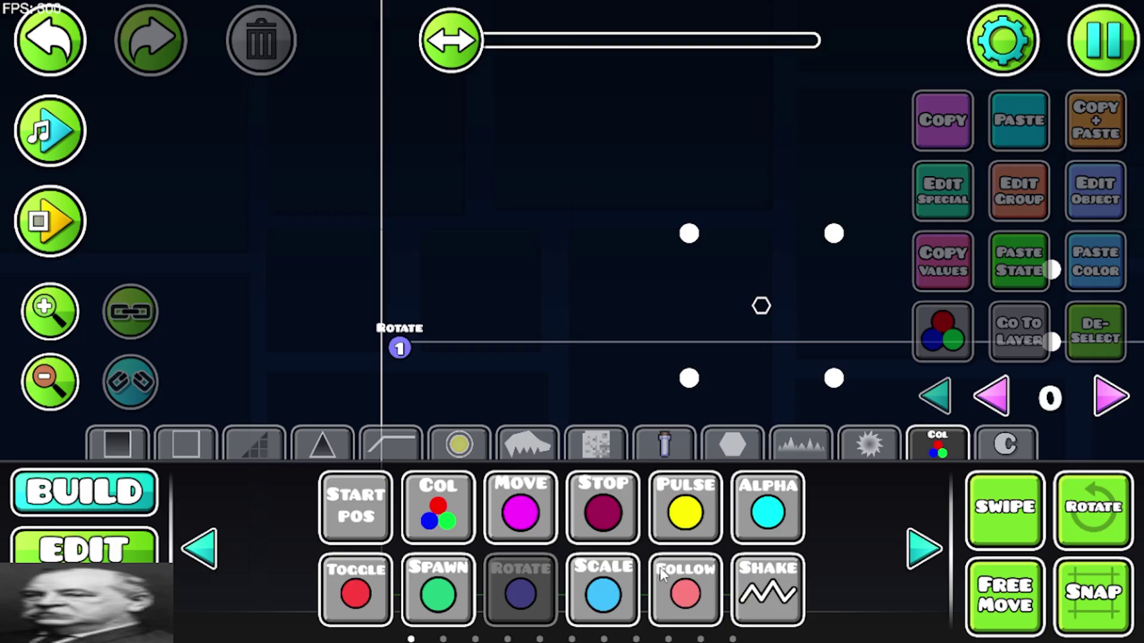
Step: Place a Follow trigger above the Rotate trigger and open its settings
{"action": "left_click", "coordinate": [659, 567]}
{"action": "left_click", "coordinate": [406, 284]}
{"action": "left_click", "coordinate": [1095, 190]}
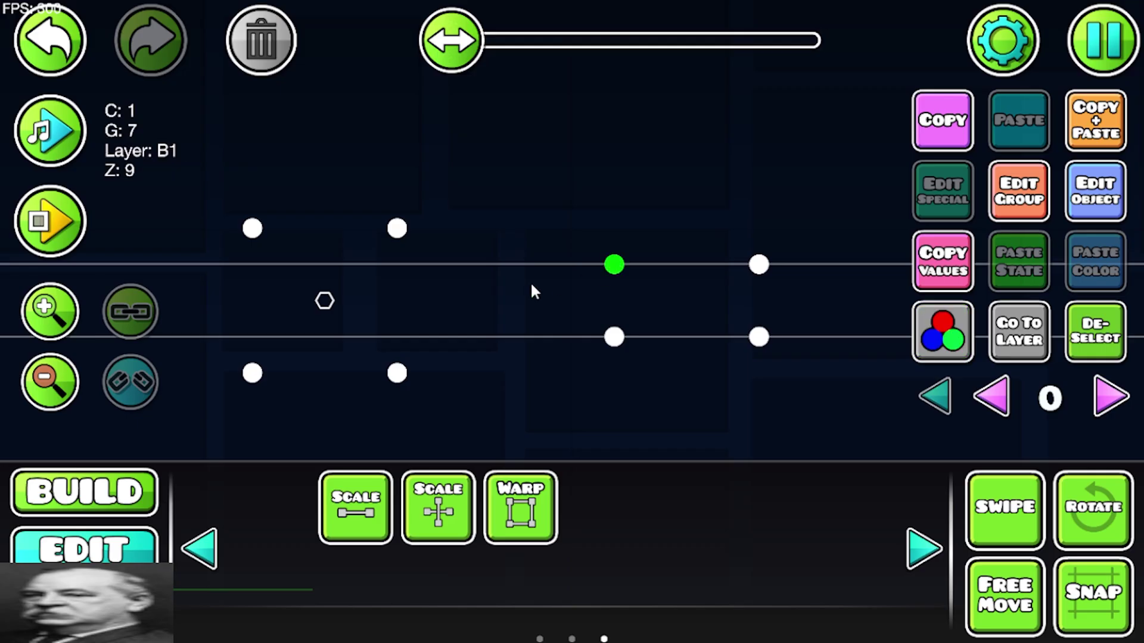
Step: Examine the group IDs of the matching corner circles in the rotating square and the flattened set
{"action": "left_click", "coordinate": [252, 228]}
{"action": "left_click", "coordinate": [758, 266]}
{"action": "left_click", "coordinate": [395, 230]}
{"action": "left_click", "coordinate": [759, 337]}
{"action": "left_click", "coordinate": [397, 373]}
{"action": "left_click", "coordinate": [613, 338]}
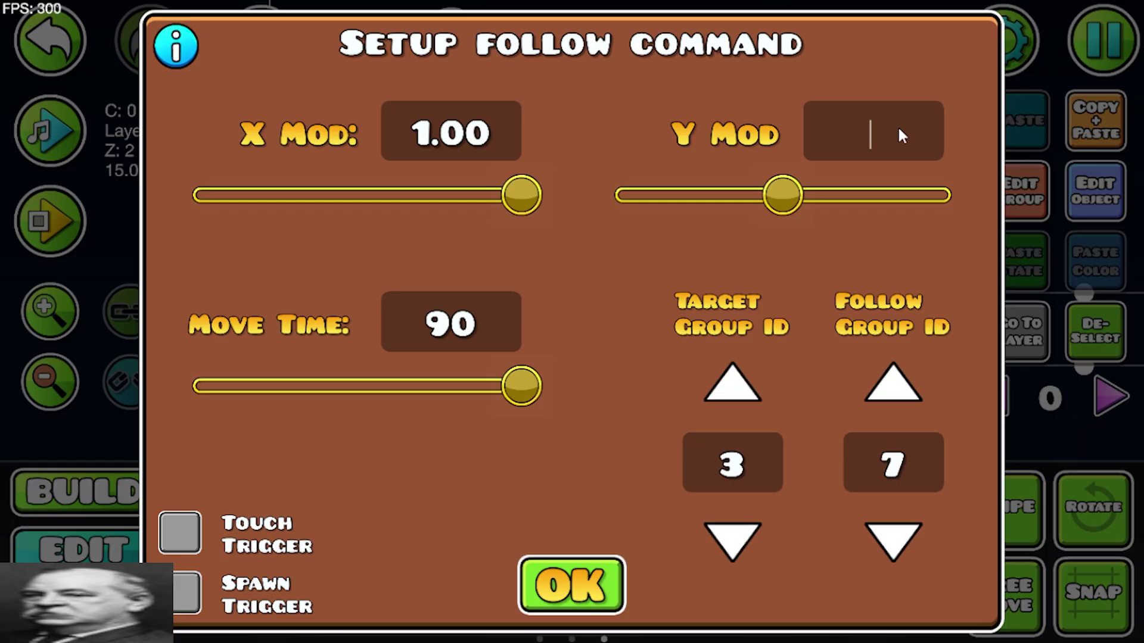
Step: Set the Follow trigger's Y Mod to 0.50, its target group ID to 4 and its follow group ID to 8
{"action": "type", "text": ".5"}
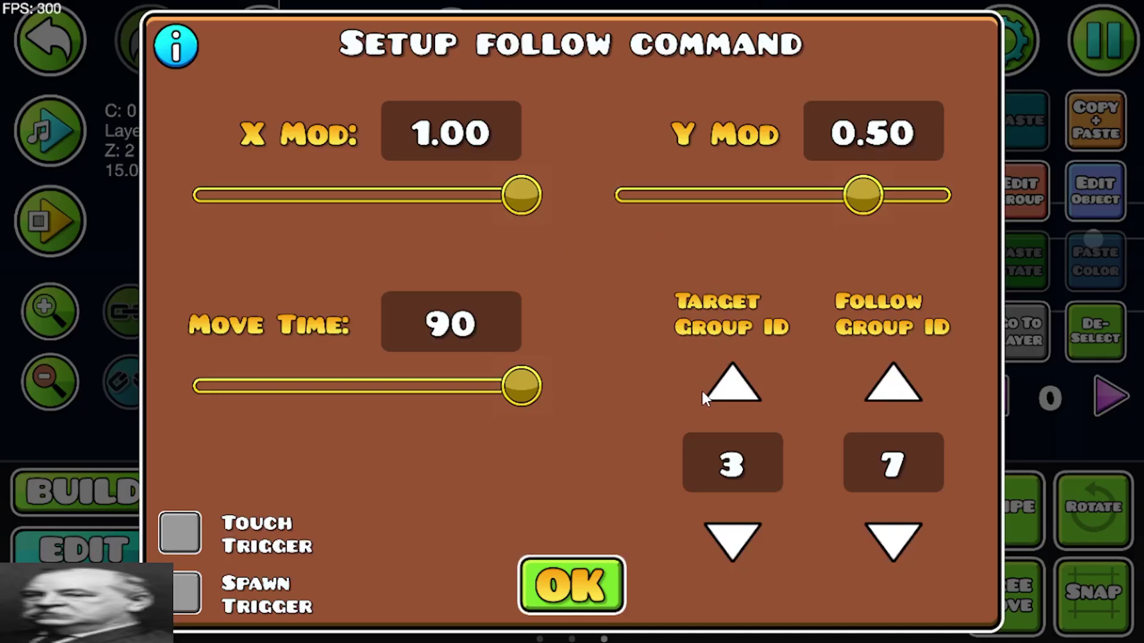
{"action": "left_click", "coordinate": [710, 395]}
{"action": "left_click", "coordinate": [896, 393]}
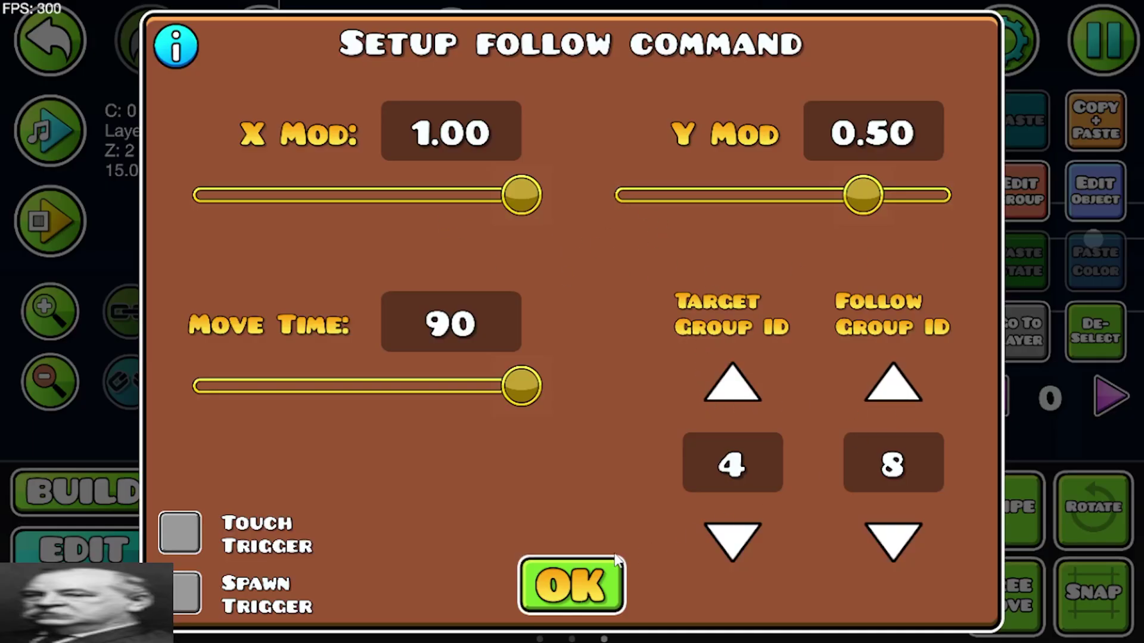
{"action": "left_click", "coordinate": [610, 563]}
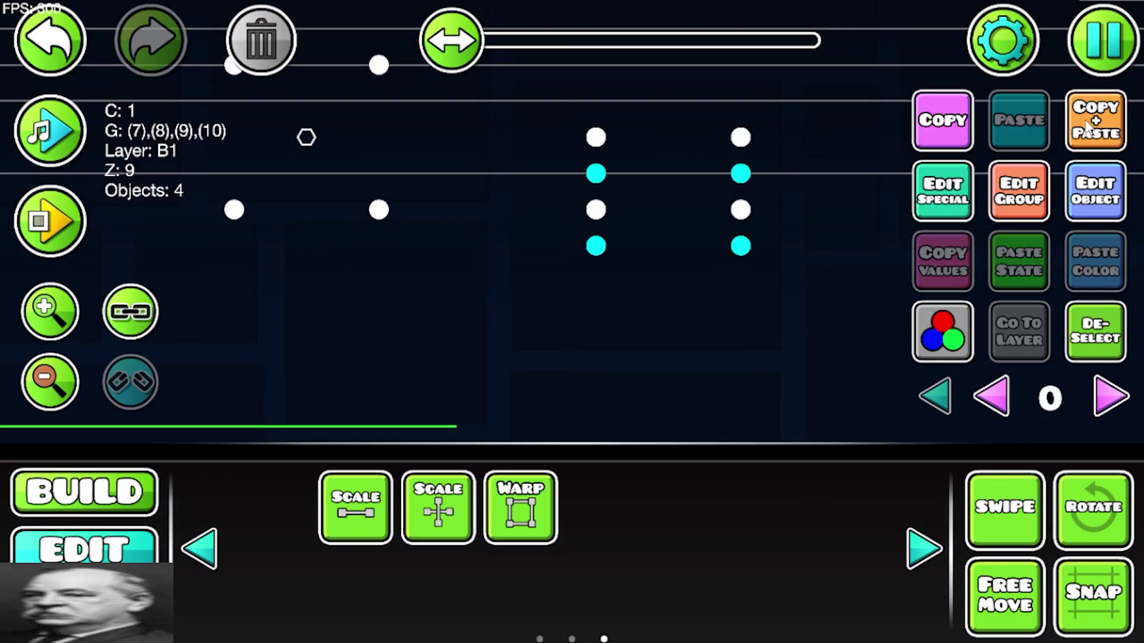
Step: Playtest the follow motion, and place a duplicate of the four flattened circles below the originals
{"action": "left_click", "coordinate": [50, 221]}
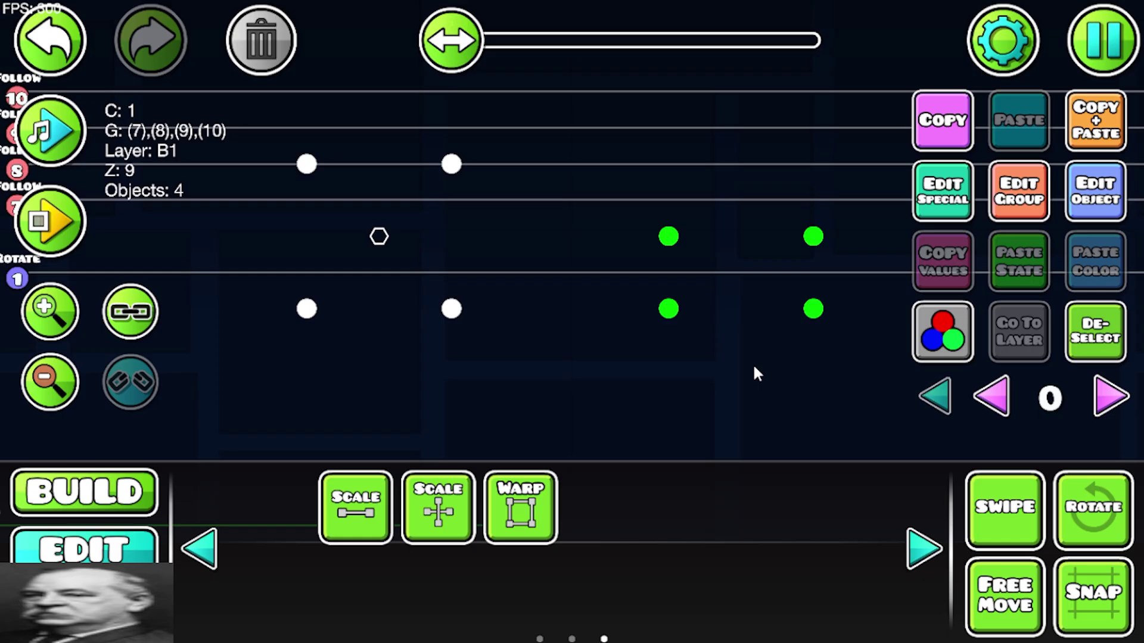
{"action": "left_click_drag", "start_coordinate": [616, 319], "coordinate": [539, 304]}
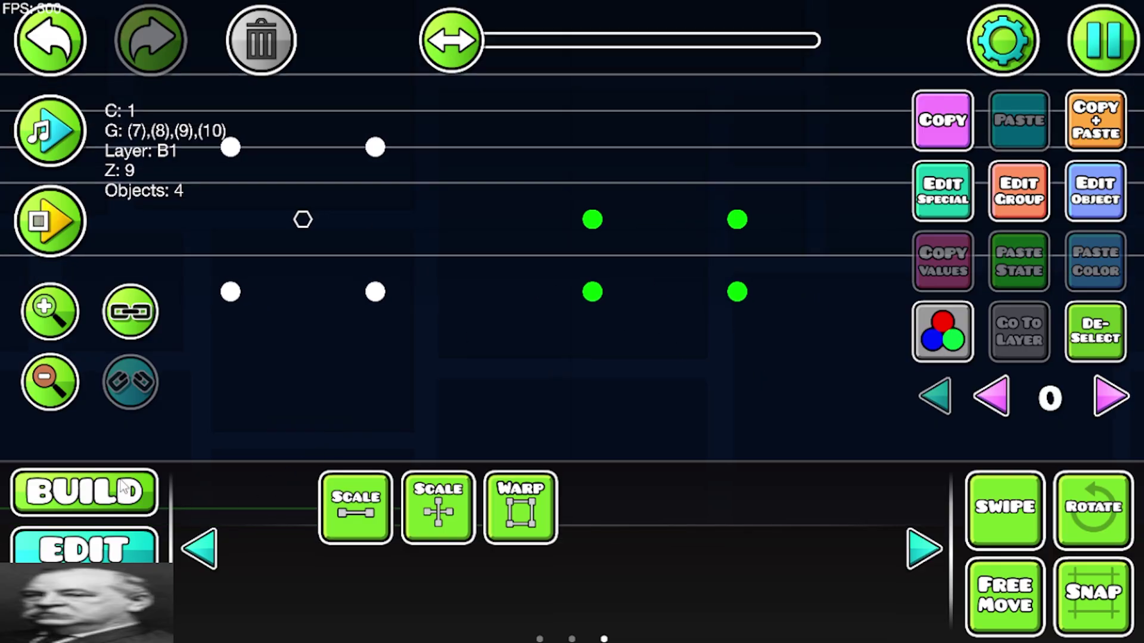
{"action": "key", "text": "1"}
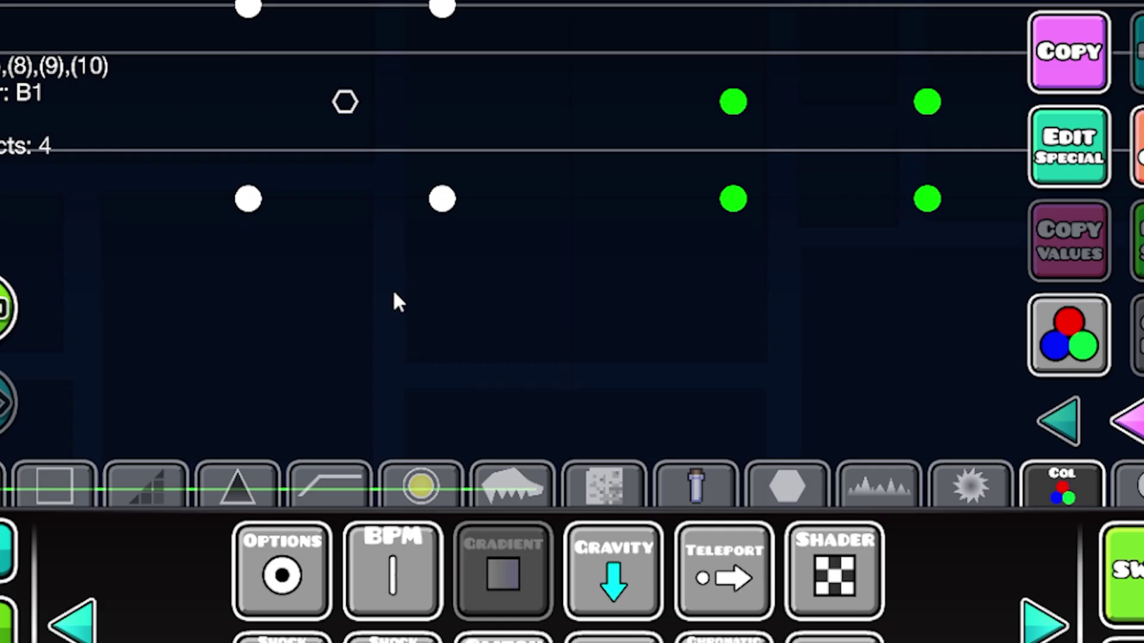
{"action": "key", "text": "2"}
{"action": "key", "text": "ctrl+d"}
{"action": "left_click_drag", "start_coordinate": [536, 296], "coordinate": [756, 380]}
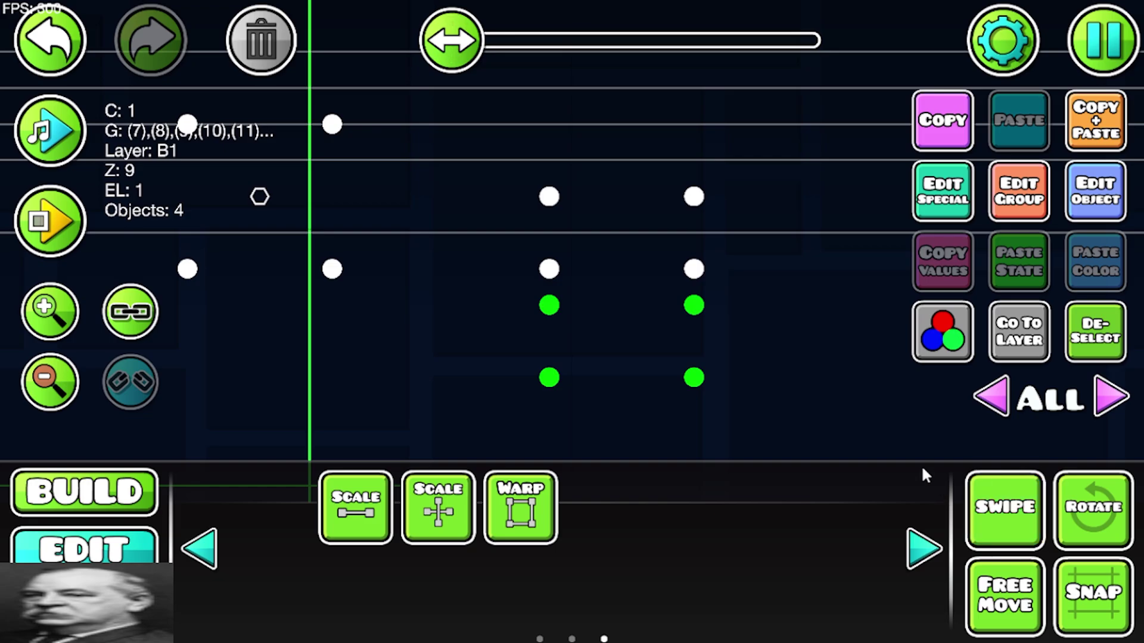
Step: Select the eight circles of the upper and lower flattened sets and open the group settings
{"action": "left_click", "coordinate": [1005, 507]}
{"action": "left_click", "coordinate": [620, 235]}
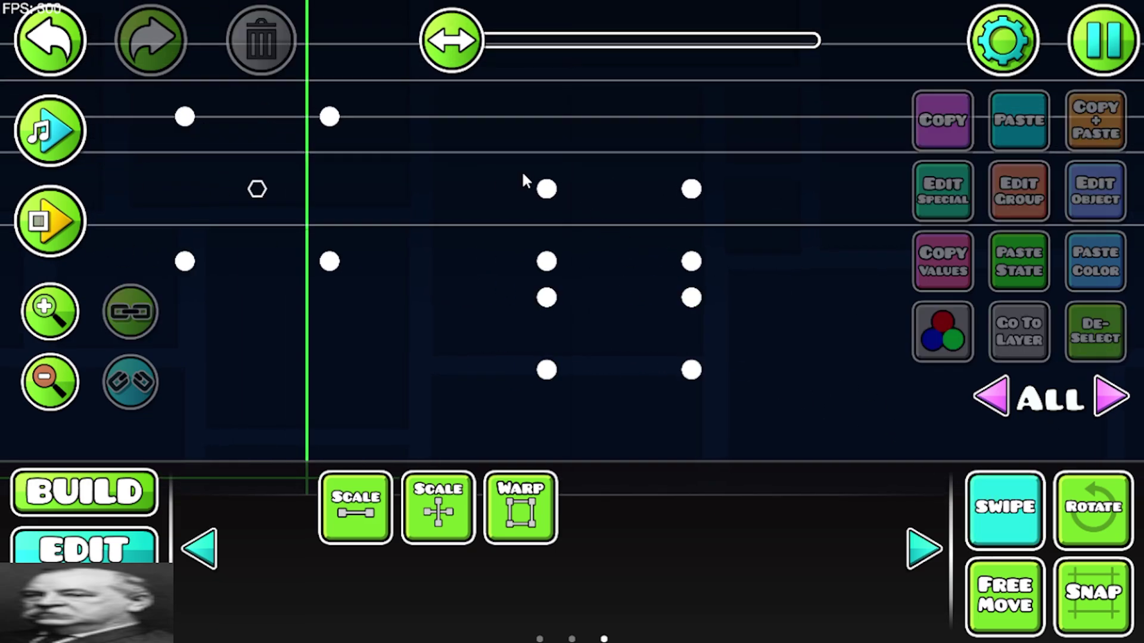
{"action": "left_click_drag", "start_coordinate": [566, 209], "coordinate": [566, 209]}
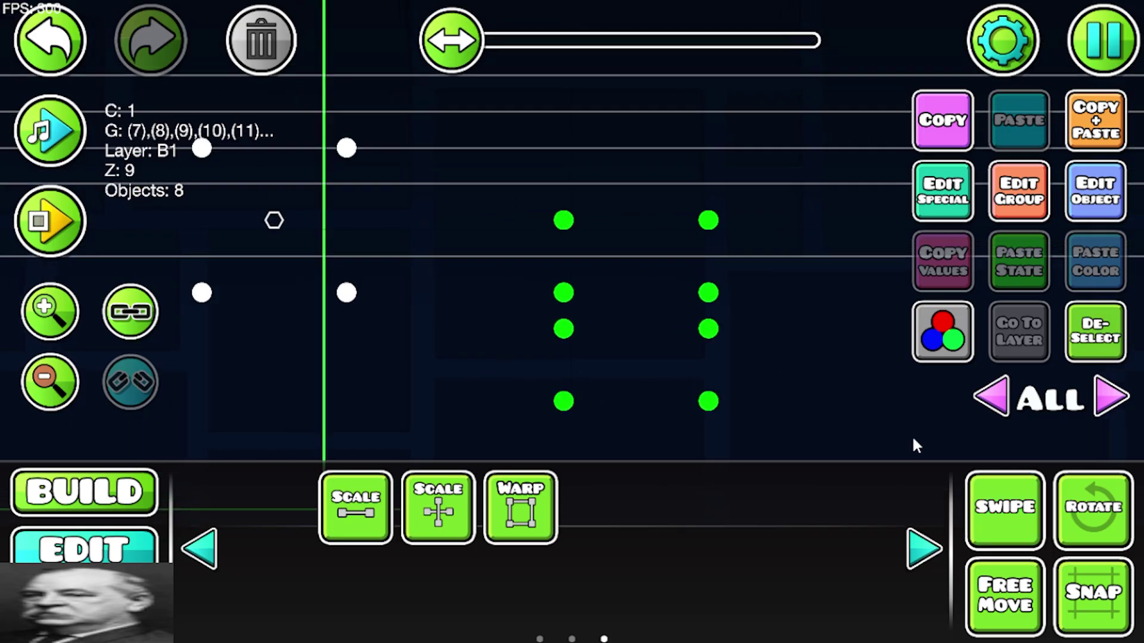
{"action": "left_click_drag", "start_coordinate": [913, 441], "coordinate": [926, 448]}
{"action": "key", "text": "alt+d"}
{"action": "key", "text": "t"}
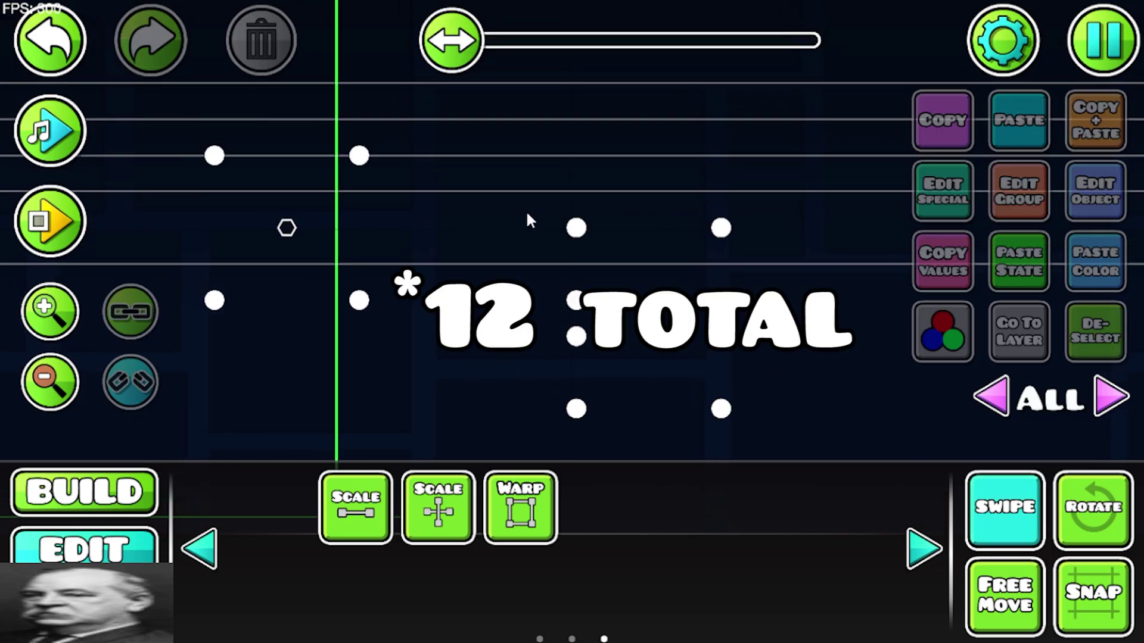
{"action": "left_click", "coordinate": [1014, 203]}
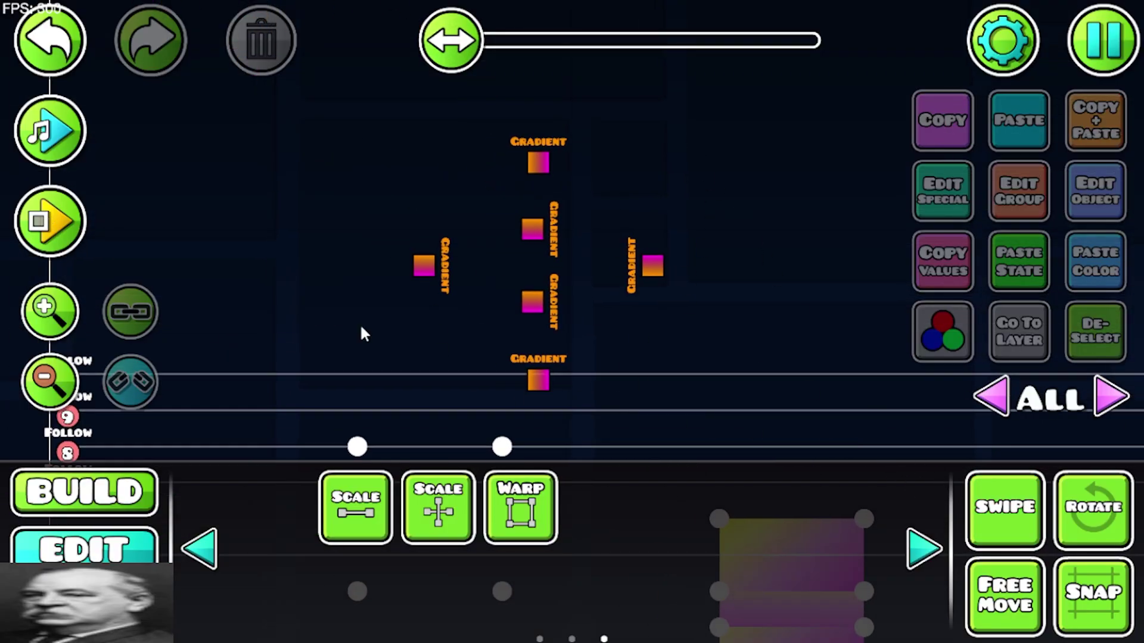
Step: Playtest the gradients and check the group IDs of the left-side corner circles
{"action": "left_click", "coordinate": [65, 227]}
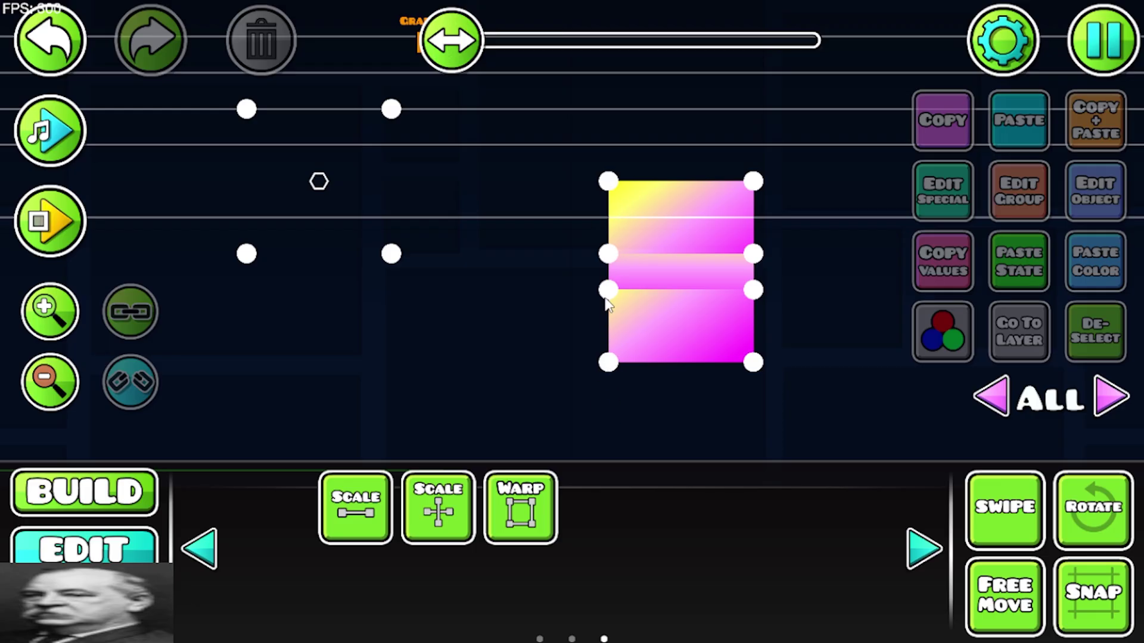
{"action": "left_click", "coordinate": [608, 291]}
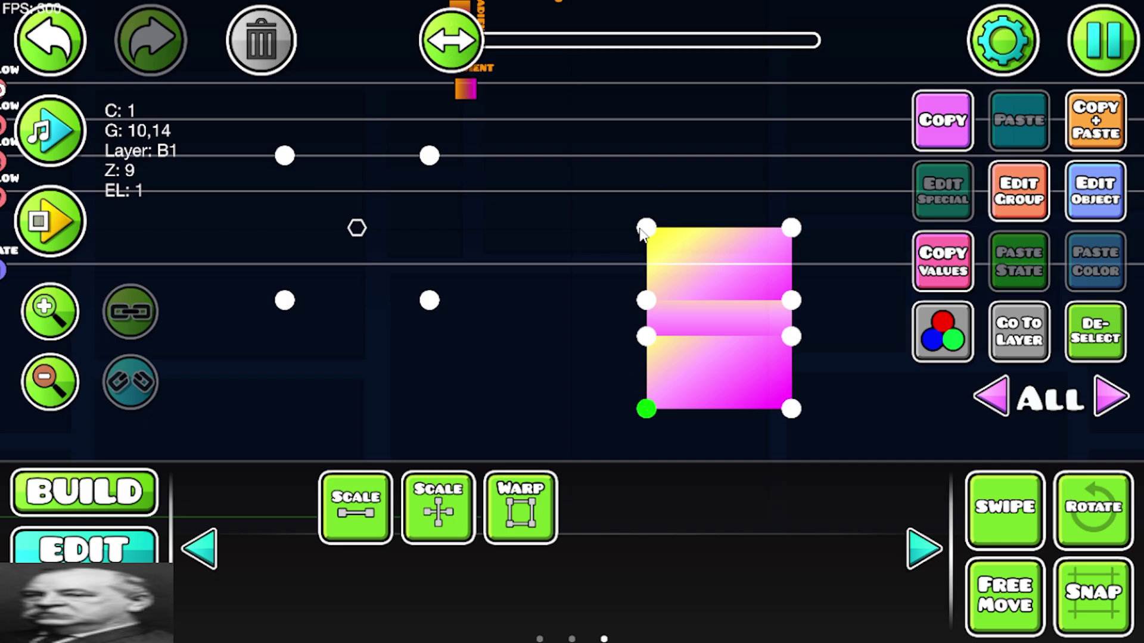
{"action": "left_click", "coordinate": [647, 301]}
Step: Duplicate the right-hand gradient trigger and place the copy on the opposite side of the trigger column
{"action": "left_click_drag", "start_coordinate": [666, 345], "coordinate": [756, 506]}
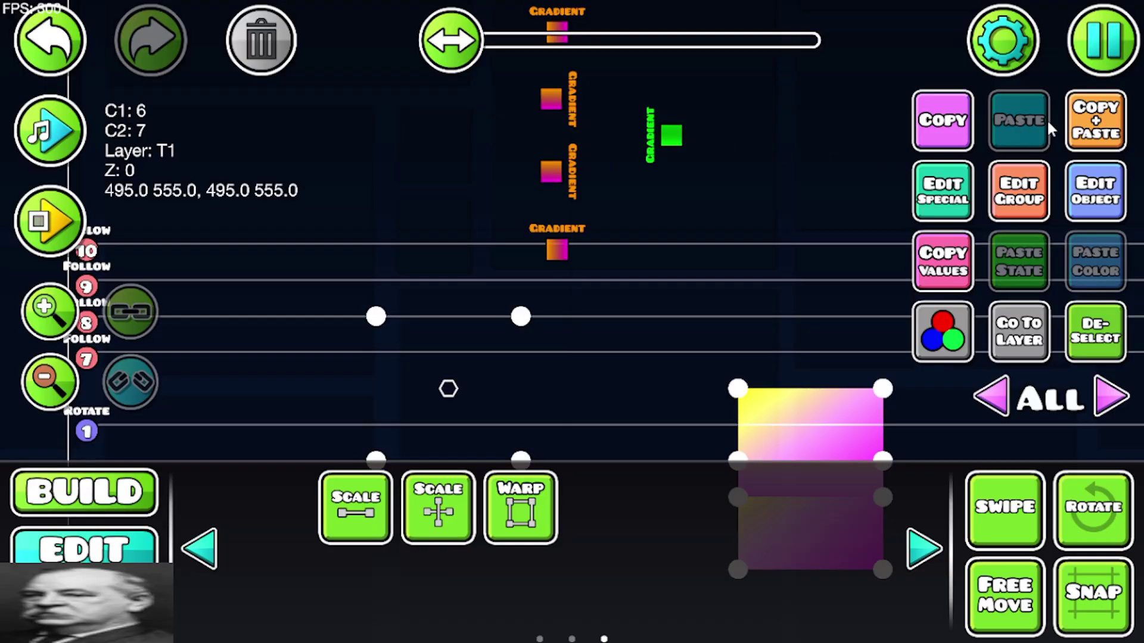
{"action": "left_click", "coordinate": [1095, 123]}
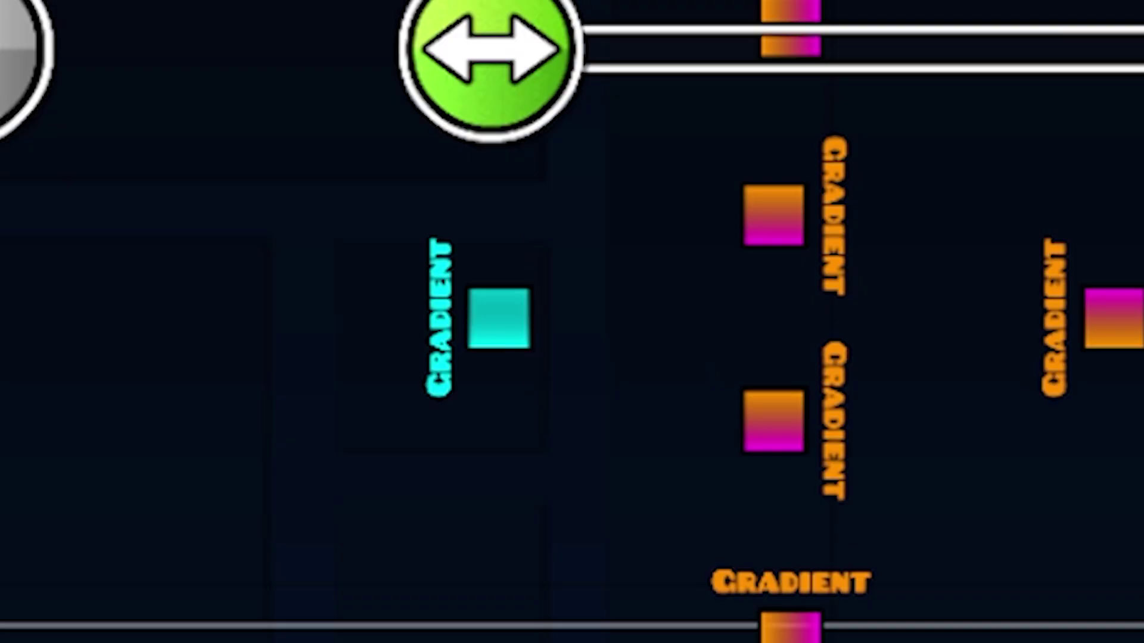
{"action": "key", "text": "a"}
{"action": "key", "text": "d"}
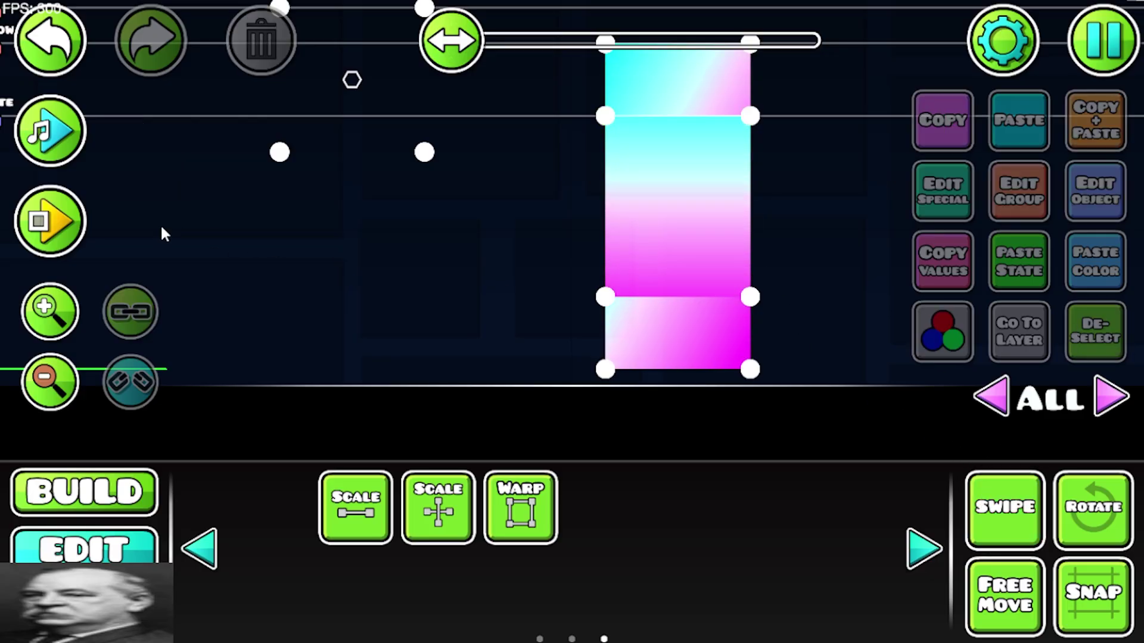
Step: Playtest the gradient box, and move its four lower corner circles left and up
{"action": "left_click", "coordinate": [49, 221]}
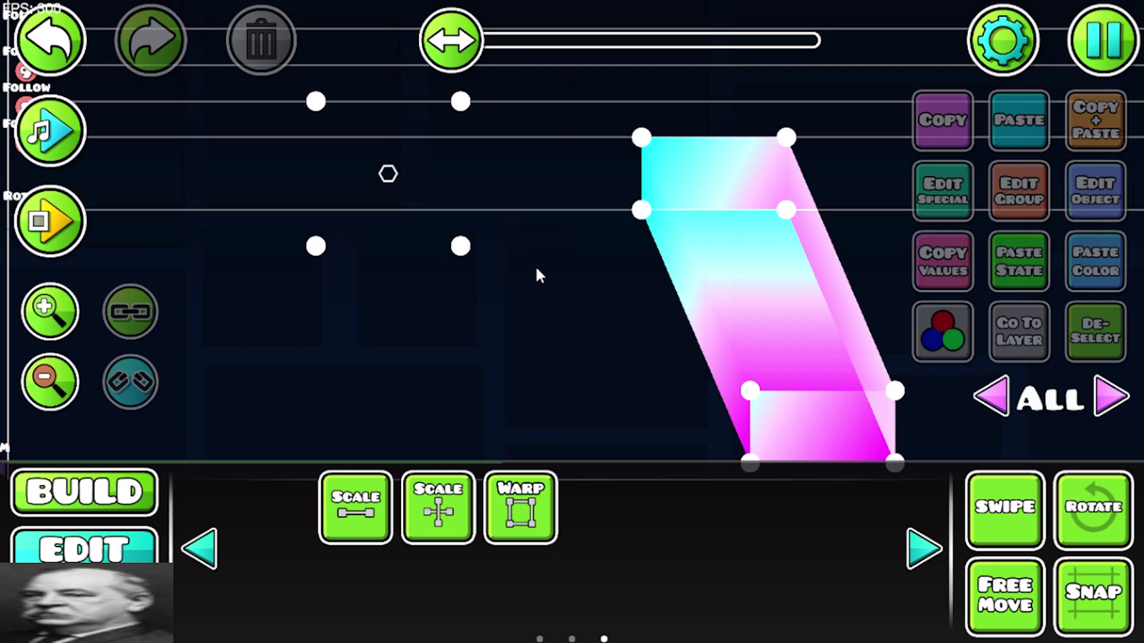
{"action": "left_click", "coordinate": [1001, 506]}
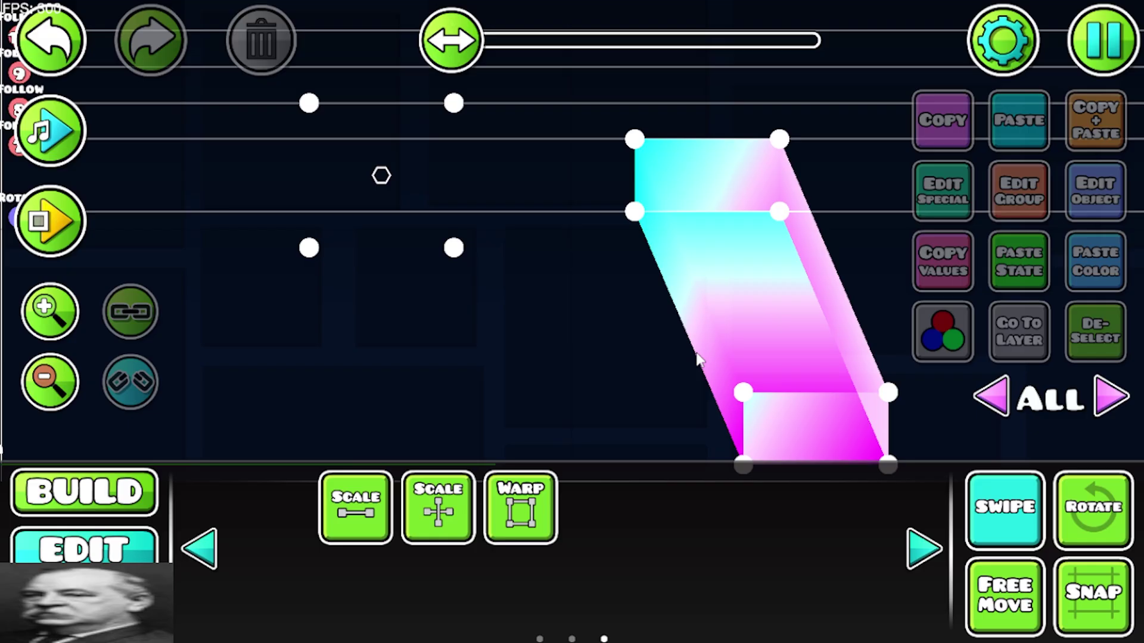
{"action": "left_click_drag", "start_coordinate": [697, 351], "coordinate": [982, 471]}
{"action": "key", "text": "a"}
{"action": "key", "text": "w"}
{"action": "left_click", "coordinate": [1079, 356]}
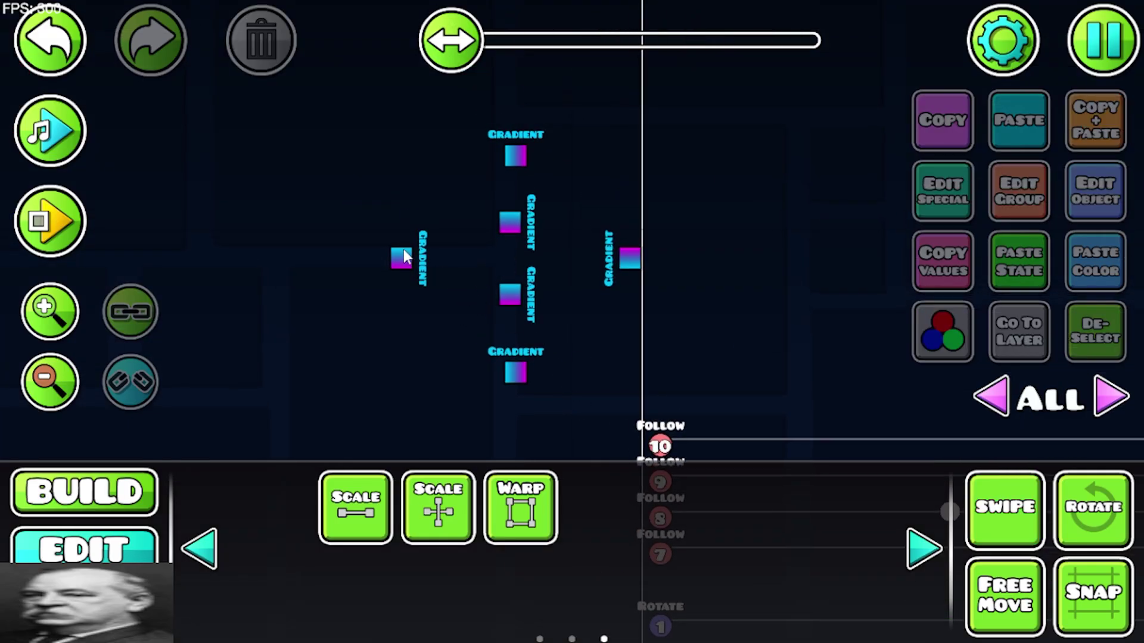
Step: Go through the setup of the left and lower inner gradient triggers
{"action": "left_click", "coordinate": [965, 218]}
{"action": "left_click", "coordinate": [550, 553]}
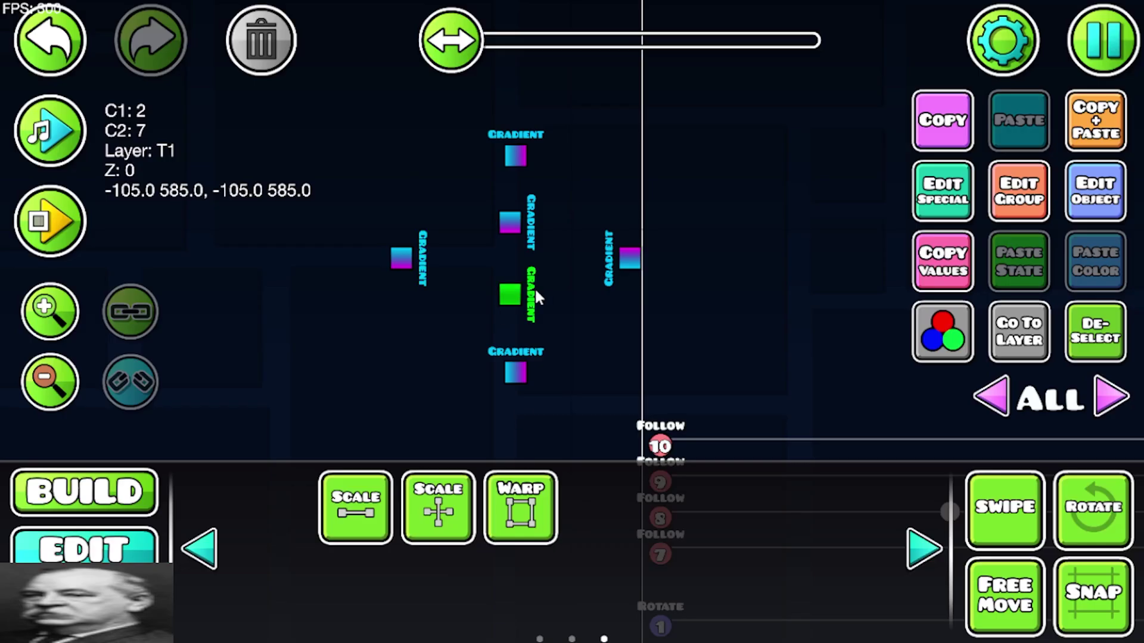
{"action": "left_click", "coordinate": [930, 200]}
{"action": "left_click", "coordinate": [534, 560]}
Step: Switch the bottom gradient trigger's blending from Additive to the previous mode, and open the top trigger's setup
{"action": "left_click", "coordinate": [515, 373]}
{"action": "left_click", "coordinate": [929, 197]}
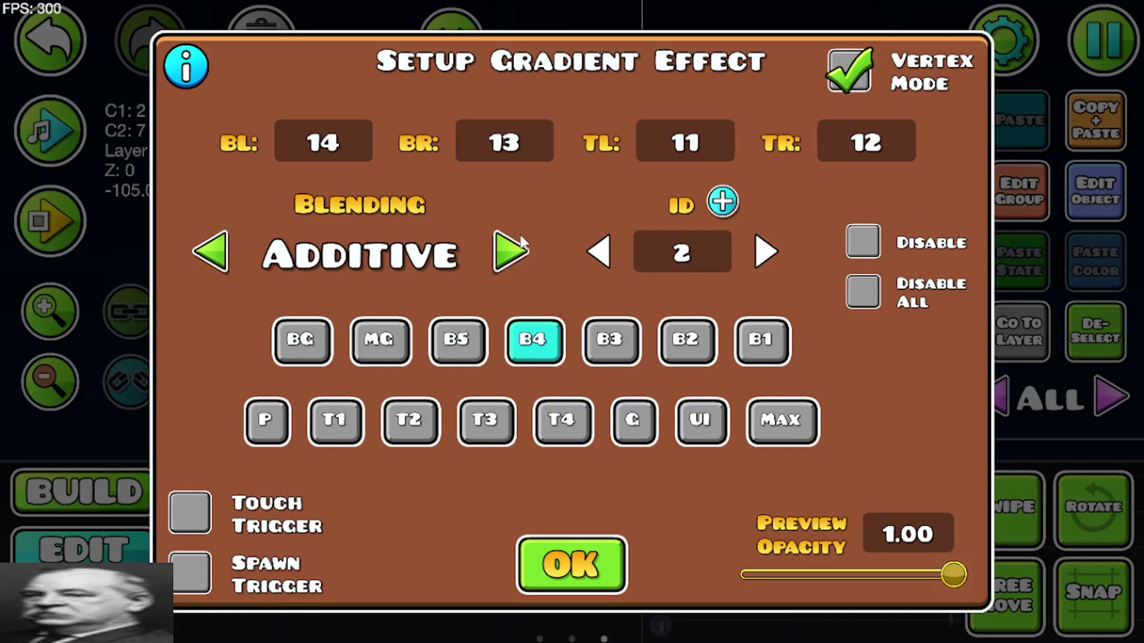
{"action": "left_click", "coordinate": [213, 256]}
{"action": "left_click", "coordinate": [551, 551]}
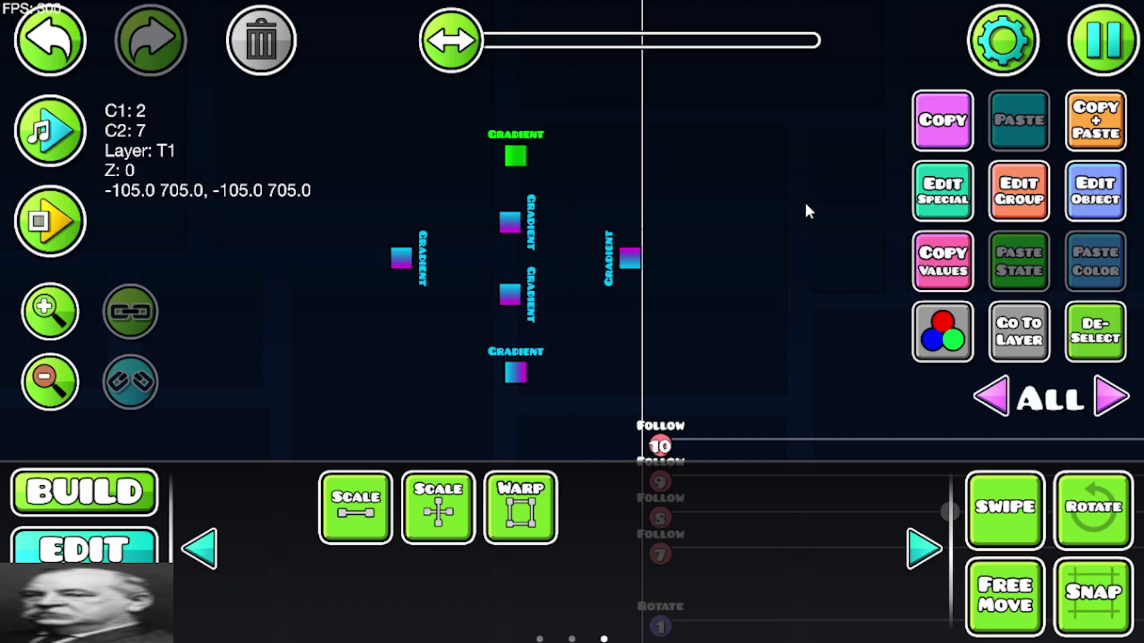
{"action": "left_click", "coordinate": [918, 205]}
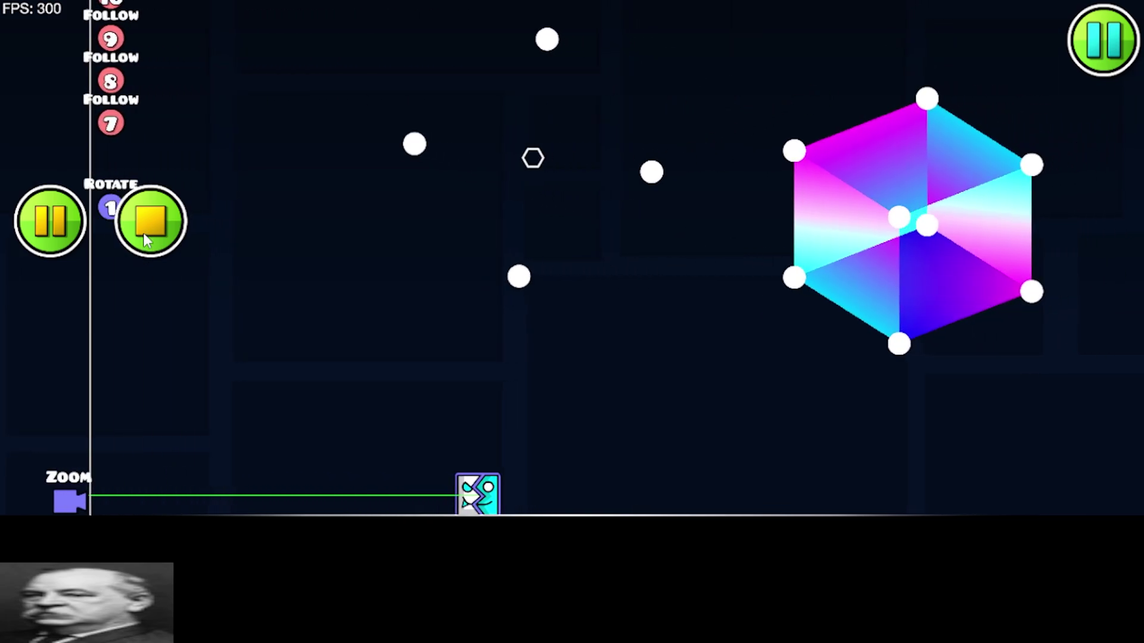
Step: Stop the playtest and nudge the four lower circles around until they sit directly below the upper set
{"action": "left_click", "coordinate": [144, 236]}
{"action": "left_click_drag", "start_coordinate": [828, 423], "coordinate": [382, 307]}
{"action": "left_click_drag", "start_coordinate": [641, 375], "coordinate": [419, 275]}
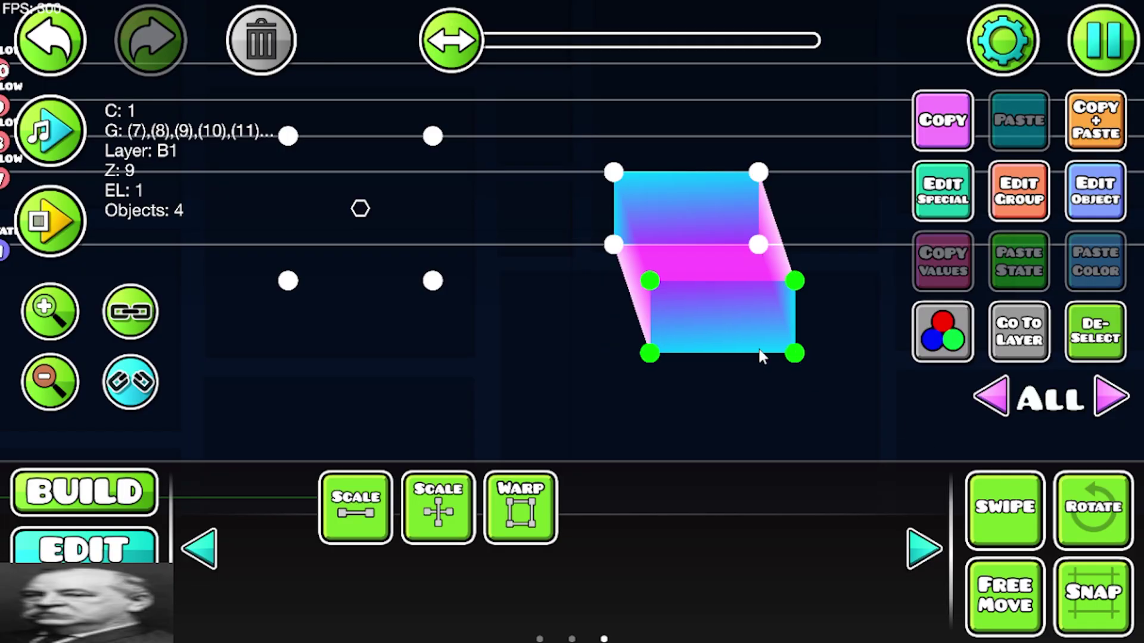
{"action": "key", "text": "d"}
{"action": "key", "text": "d"}
{"action": "key", "text": "w"}
{"action": "left_click_drag", "start_coordinate": [709, 346], "coordinate": [611, 324]}
{"action": "key", "text": "w"}
{"action": "key", "text": "w"}
{"action": "key", "text": "s"}
{"action": "key", "text": "s"}
{"action": "key", "text": "s"}
{"action": "key", "text": "a"}
{"action": "key", "text": "a"}
{"action": "key", "text": "a"}
{"action": "key", "text": "a"}
{"action": "key", "text": "a"}
{"action": "key", "text": "a"}
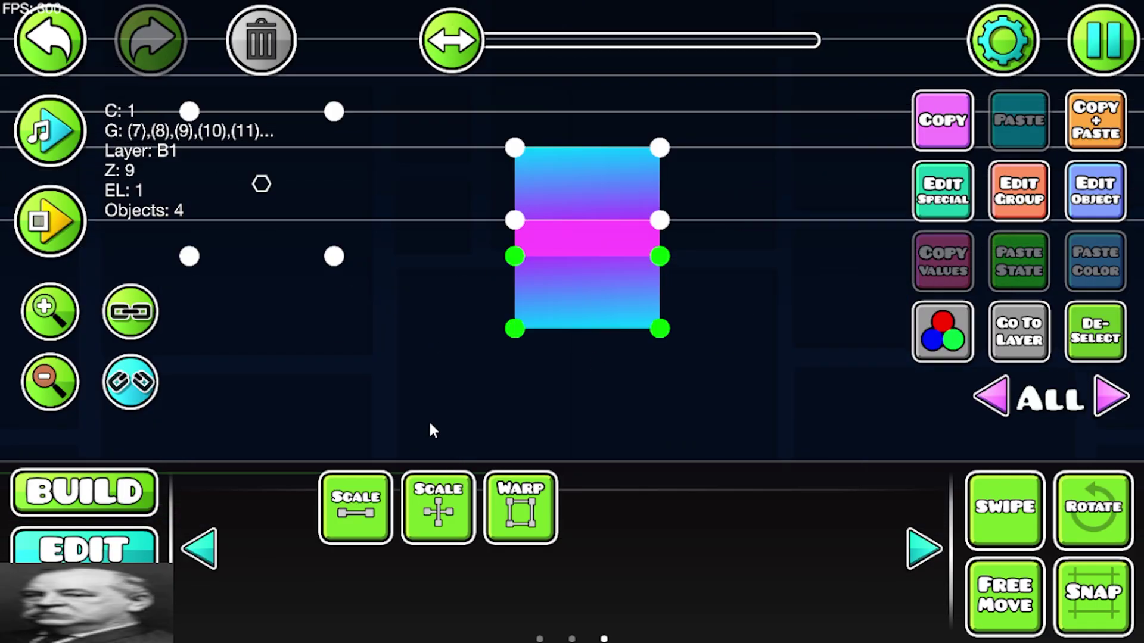
Step: Scale the four lower circles up to about twice their size, so the box widens toward its lower face
{"action": "left_click_drag", "start_coordinate": [398, 395], "coordinate": [274, 381]}
{"action": "left_click_drag", "start_coordinate": [338, 249], "coordinate": [489, 258]}
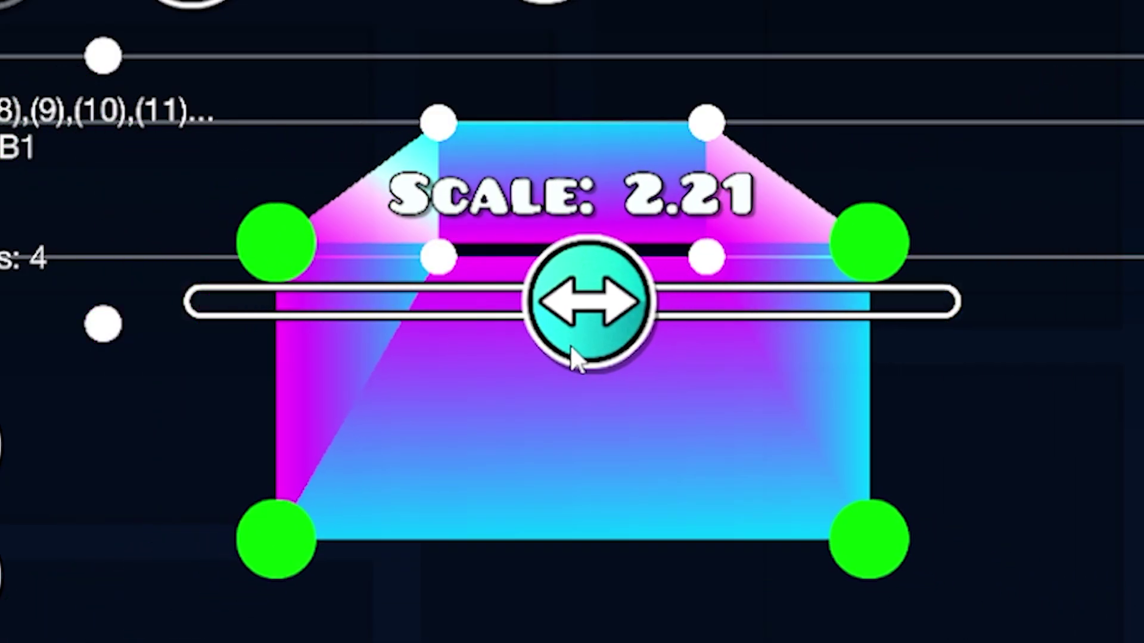
{"action": "left_click_drag", "start_coordinate": [570, 357], "coordinate": [529, 350]}
{"action": "left_click", "coordinate": [560, 455]}
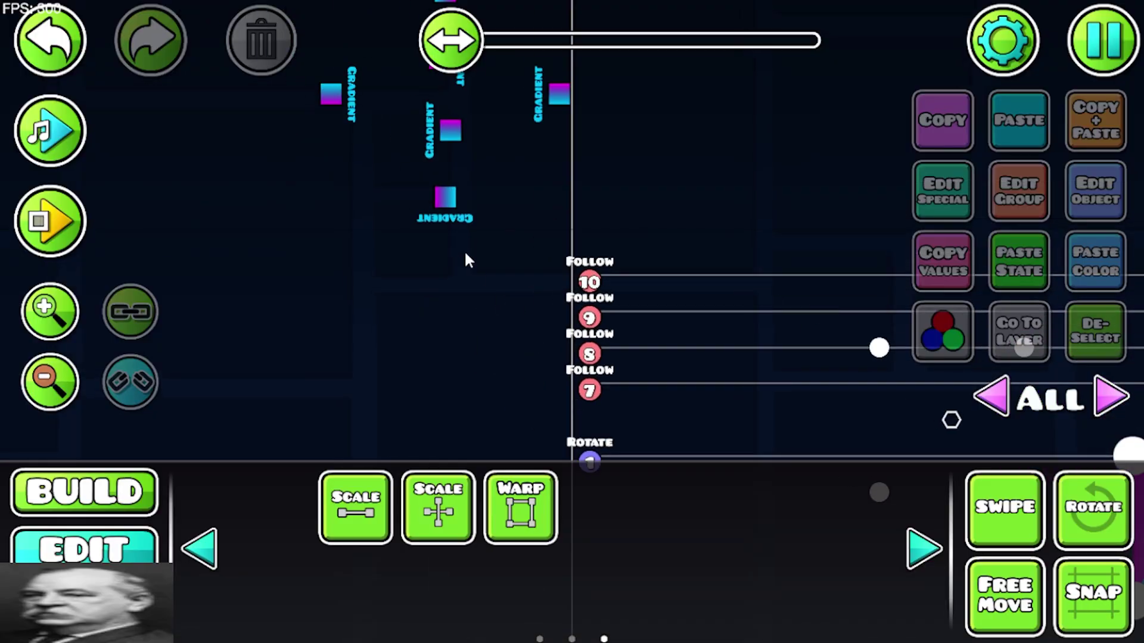
Step: Edit the setup of one of the box's gradient triggers and playtest the blended box
{"action": "left_click", "coordinate": [464, 269]}
{"action": "left_click", "coordinate": [1094, 199]}
{"action": "left_click", "coordinate": [572, 541]}
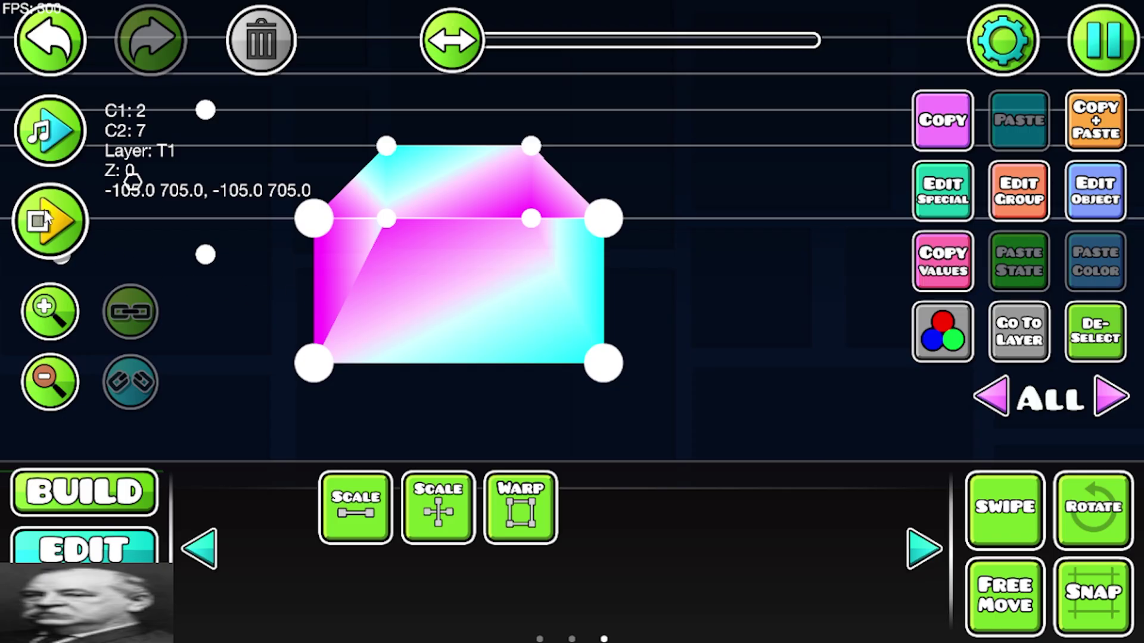
{"action": "left_click", "coordinate": [47, 219]}
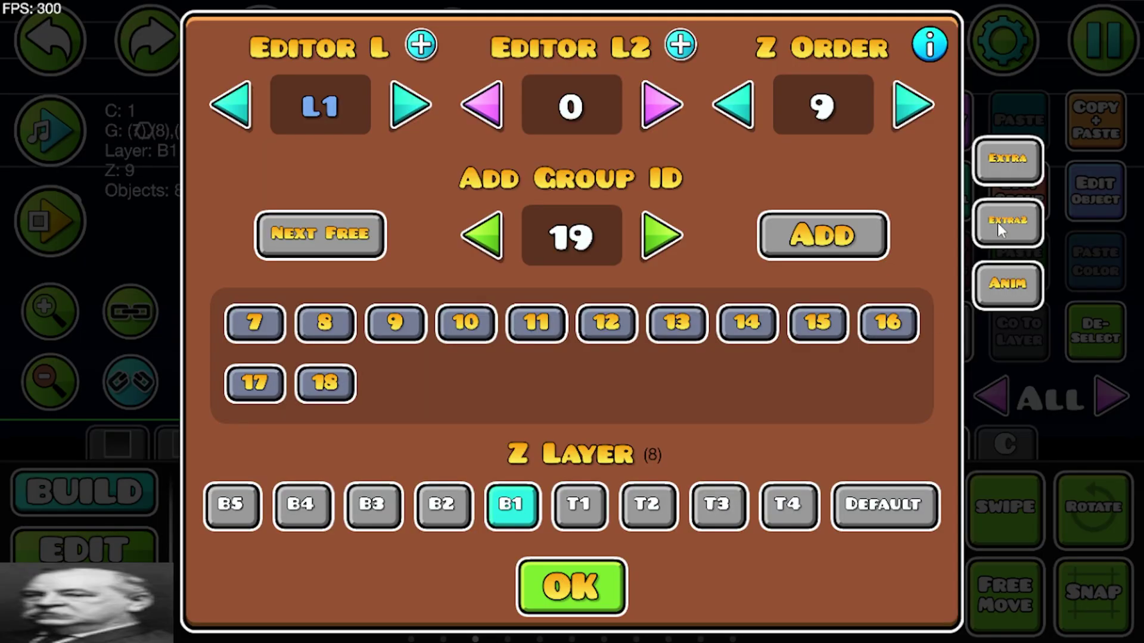
Step: Go through the extra group options for all eight corner circles and playtest the box
{"action": "left_click", "coordinate": [994, 158]}
{"action": "left_click", "coordinate": [570, 585]}
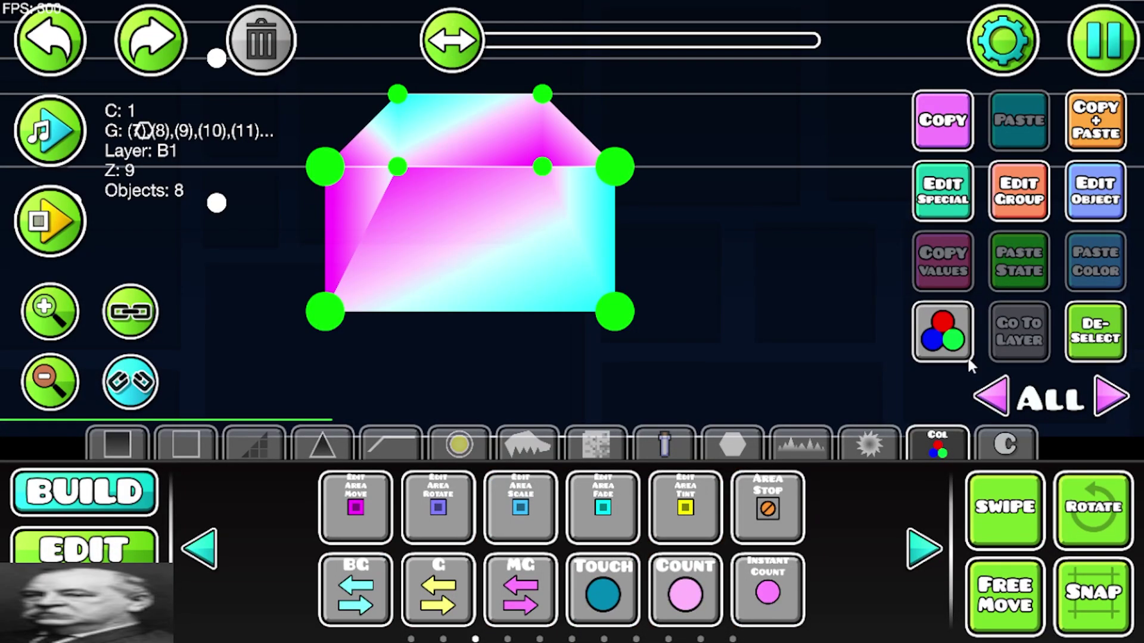
{"action": "left_click", "coordinate": [50, 219]}
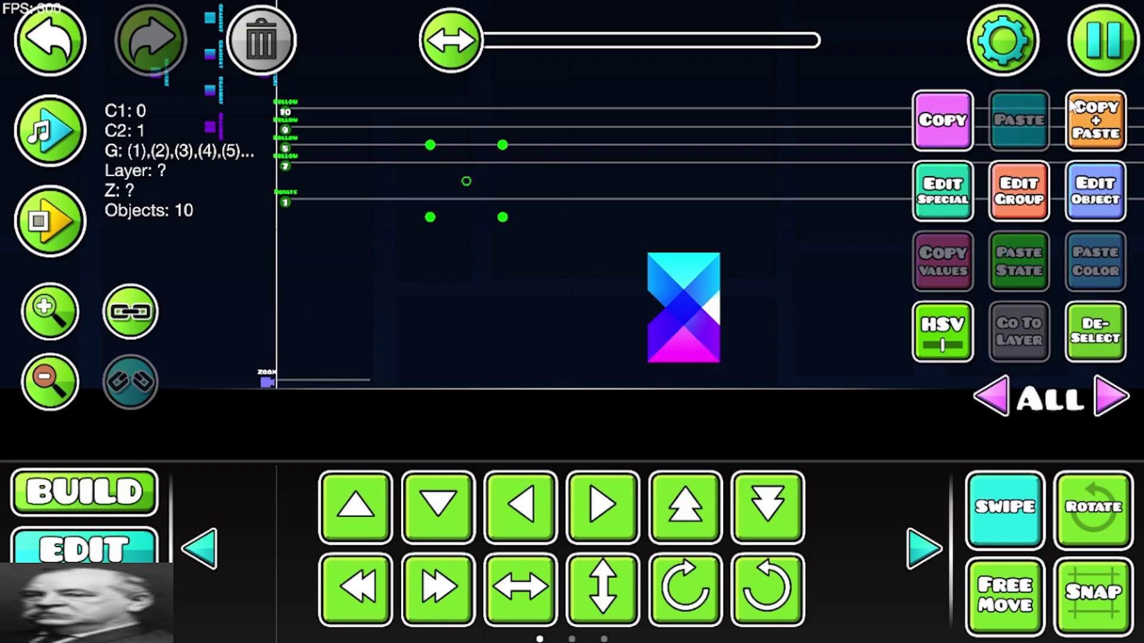
Step: Choose an editor menu option for the selected rotation circles and their triggers, and stop the playtest of the slanted box
{"action": "left_click", "coordinate": [1102, 41]}
{"action": "left_click", "coordinate": [723, 243]}
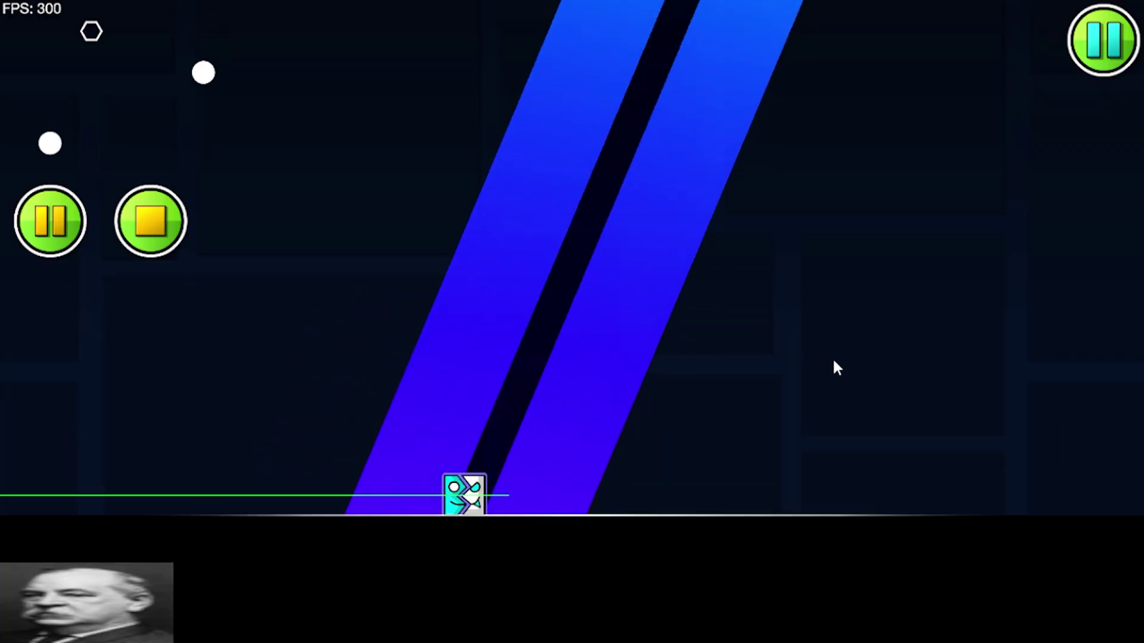
{"action": "left_click", "coordinate": [122, 238]}
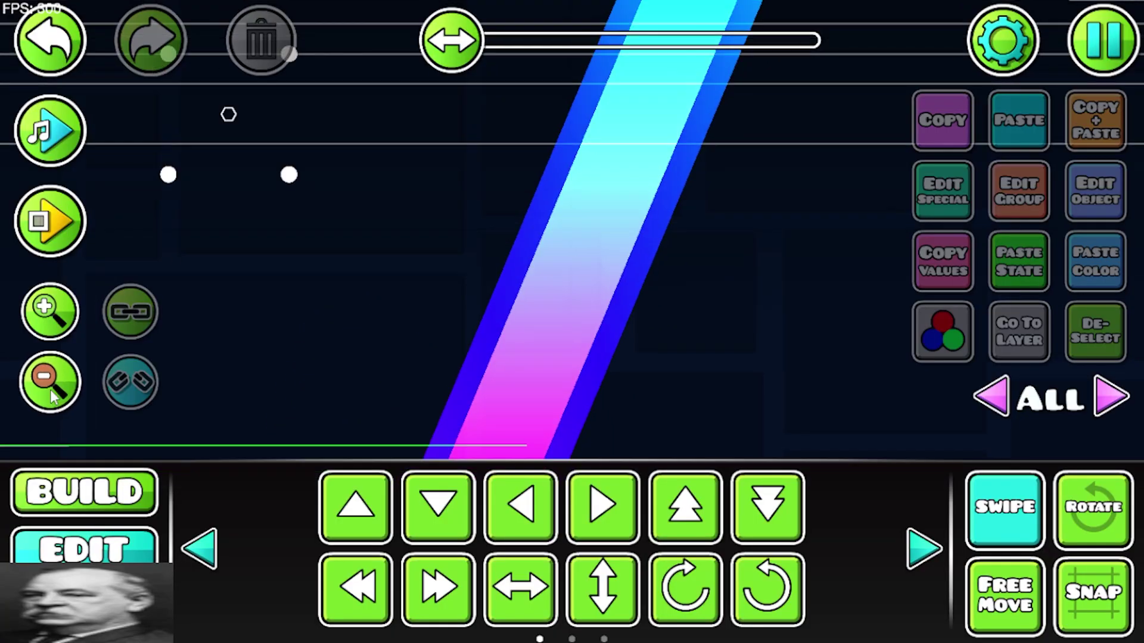
{"action": "left_click", "coordinate": [52, 396]}
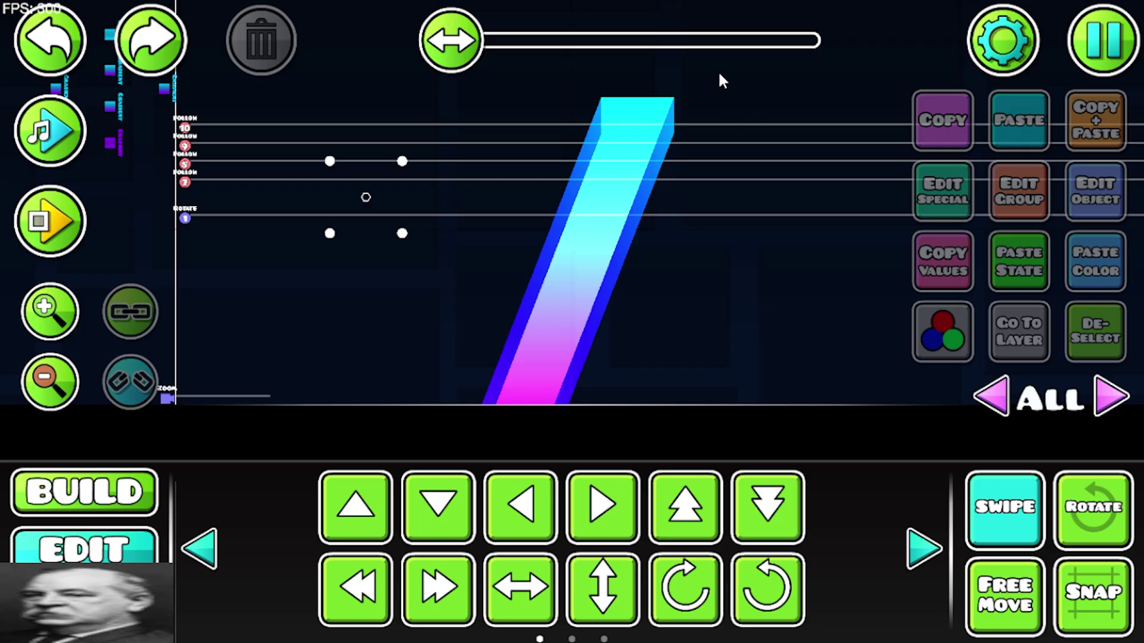
Step: Playtest the slanted gradient box, end that run, and playtest the tapered version
{"action": "left_click", "coordinate": [578, 263]}
{"action": "key", "text": "Return"}
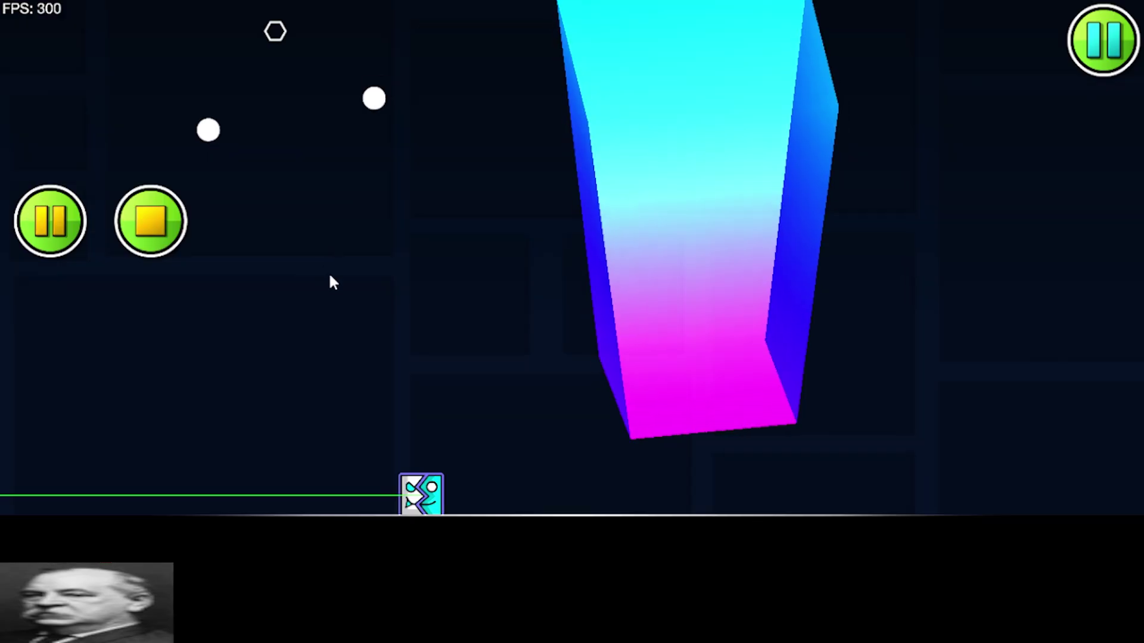
{"action": "left_click", "coordinate": [150, 221]}
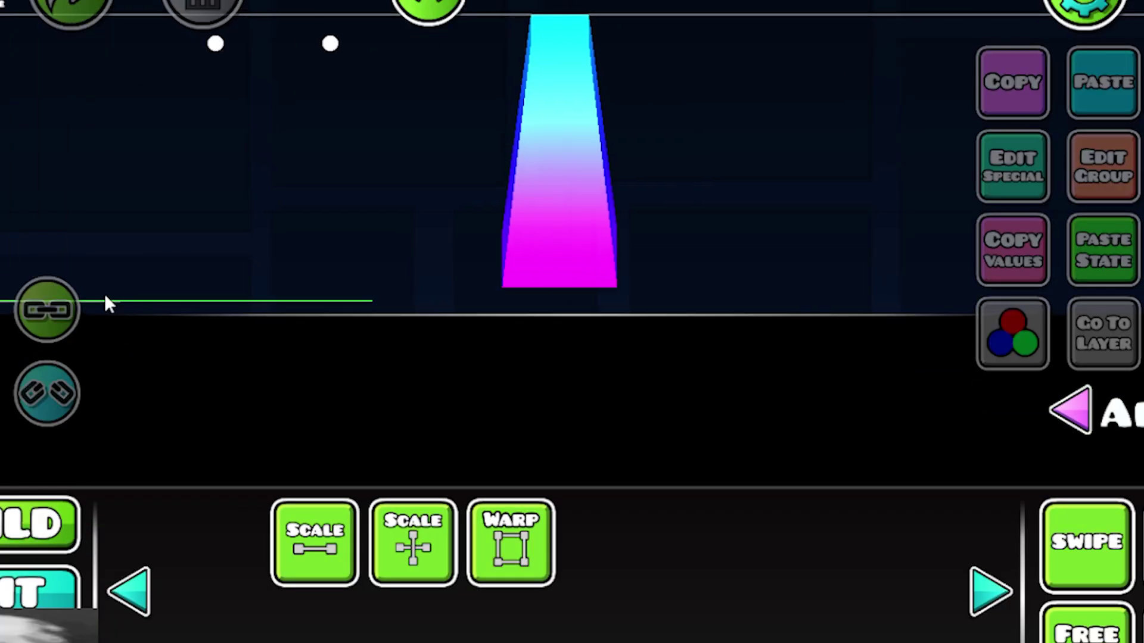
{"action": "key", "text": "Return"}
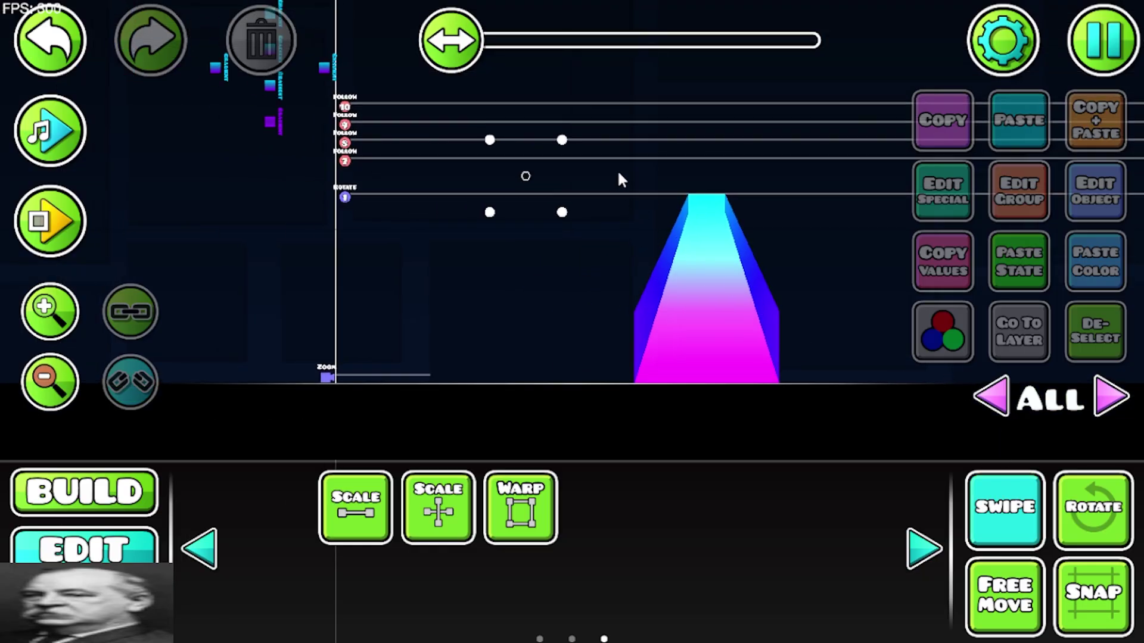
Step: Swipe-select sets of corner circles and nudge them repeatedly up and sideways to reposition the gradient shapes
{"action": "left_click_drag", "start_coordinate": [619, 173], "coordinate": [897, 435]}
{"action": "key", "text": "w"}
{"action": "key", "text": "d"}
{"action": "key", "text": "w"}
{"action": "key", "text": "d"}
{"action": "key", "text": "w"}
{"action": "key", "text": "d"}
{"action": "key", "text": "w"}
{"action": "key", "text": "d"}
{"action": "key", "text": "w"}
{"action": "key", "text": "a"}
{"action": "key", "text": "w"}
{"action": "key", "text": "d"}
{"action": "key", "text": "w"}
{"action": "key", "text": "w"}
{"action": "key", "text": "d"}
{"action": "key", "text": "w"}
{"action": "key", "text": "d"}
{"action": "key", "text": "w"}
{"action": "key", "text": "d"}
{"action": "left_click", "coordinate": [983, 489]}
{"action": "key", "text": "w"}
{"action": "key", "text": "d"}
{"action": "key", "text": "w"}
{"action": "key", "text": "d"}
{"action": "key", "text": "w"}
{"action": "left_click_drag", "start_coordinate": [724, 316], "coordinate": [454, 450]}
{"action": "key", "text": "w"}
{"action": "key", "text": "d"}
{"action": "key", "text": "w"}
{"action": "key", "text": "d"}
{"action": "key", "text": "w"}
{"action": "key", "text": "d"}
{"action": "key", "text": "d"}
{"action": "key", "text": "w"}
{"action": "key", "text": "w"}
{"action": "left_click_drag", "start_coordinate": [564, 249], "coordinate": [481, 383]}
{"action": "key", "text": "w"}
{"action": "key", "text": "a"}
{"action": "key", "text": "w"}
{"action": "key", "text": "a"}
{"action": "key", "text": "w"}
{"action": "key", "text": "w"}
{"action": "key", "text": "d"}
{"action": "key", "text": "w"}
{"action": "key", "text": "d"}
{"action": "key", "text": "w"}
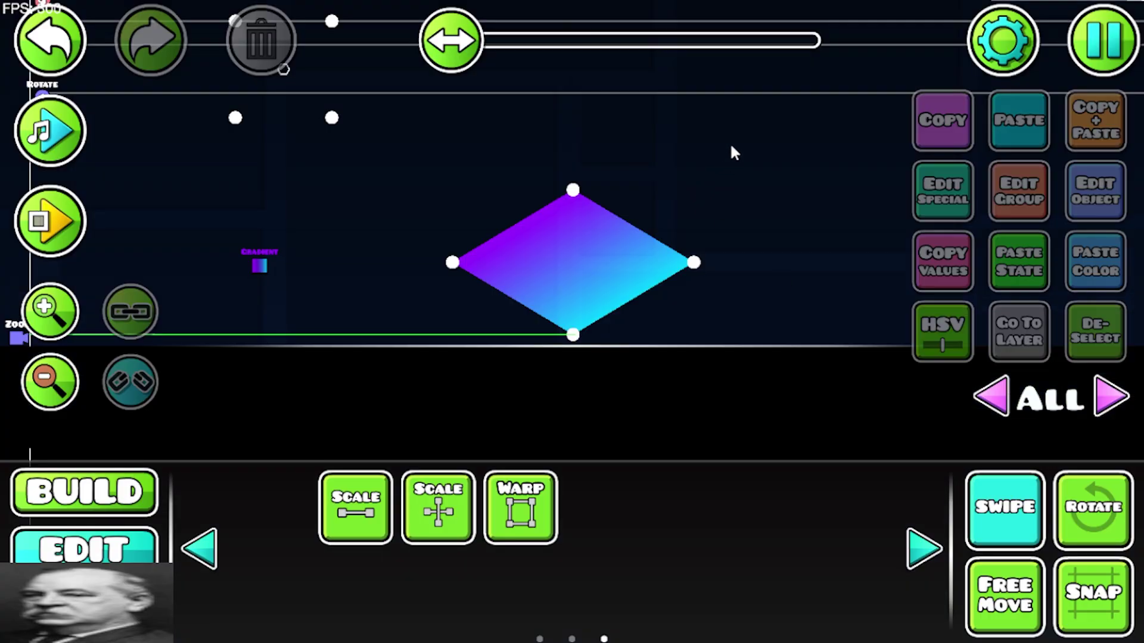
Step: Delete the four circles at the gradient diamond's corners and switch to build mode
{"action": "left_click_drag", "start_coordinate": [731, 145], "coordinate": [443, 344]}
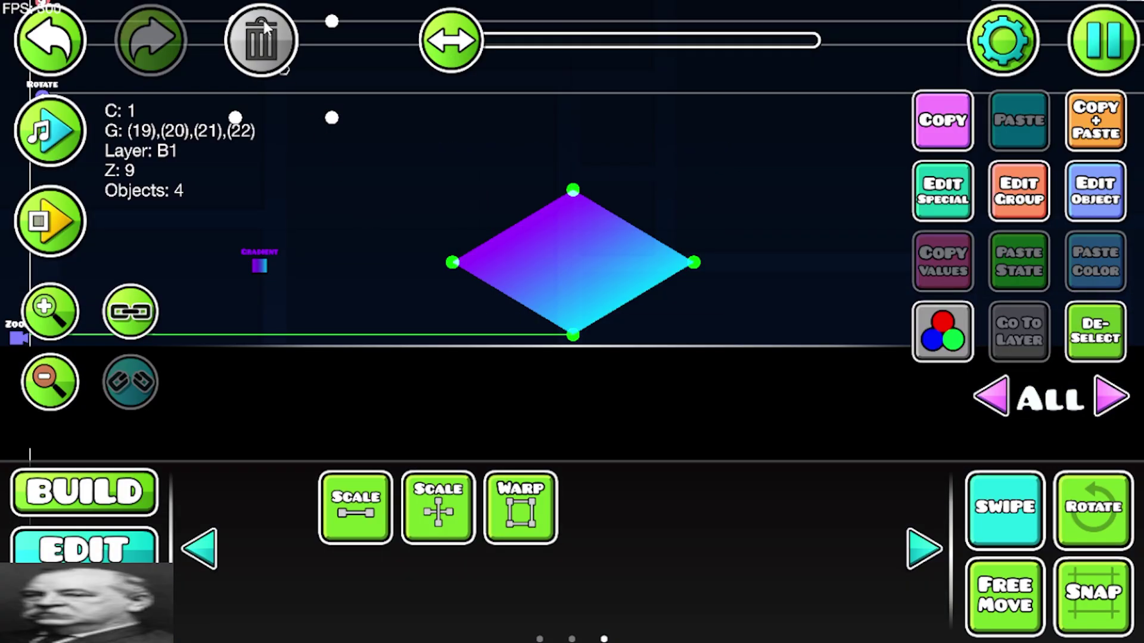
{"action": "left_click", "coordinate": [262, 18]}
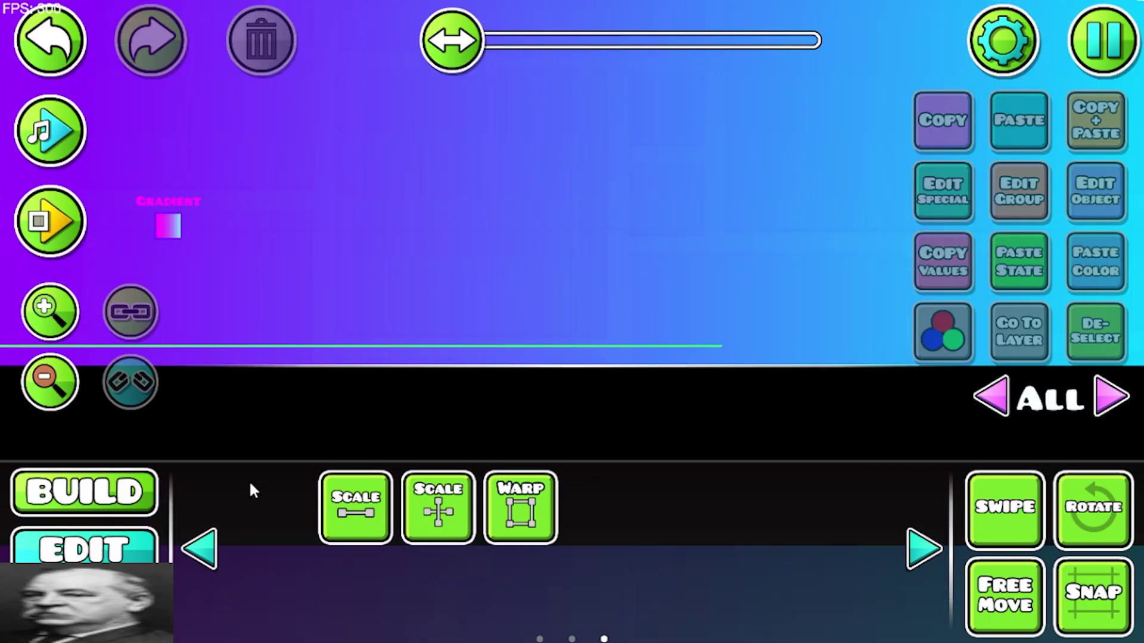
{"action": "left_click", "coordinate": [96, 499]}
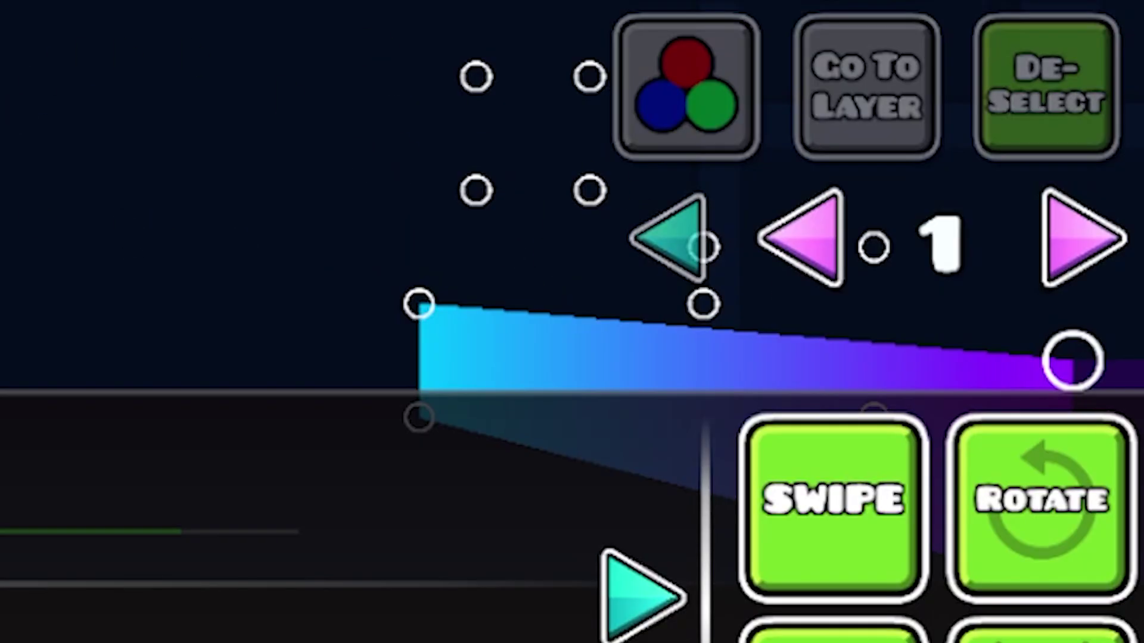
Step: Show all editor layers and playtest the 3D gradient blocks by jumping the cube across them
{"action": "key", "text": "Escape"}
{"action": "left_click", "coordinate": [663, 239]}
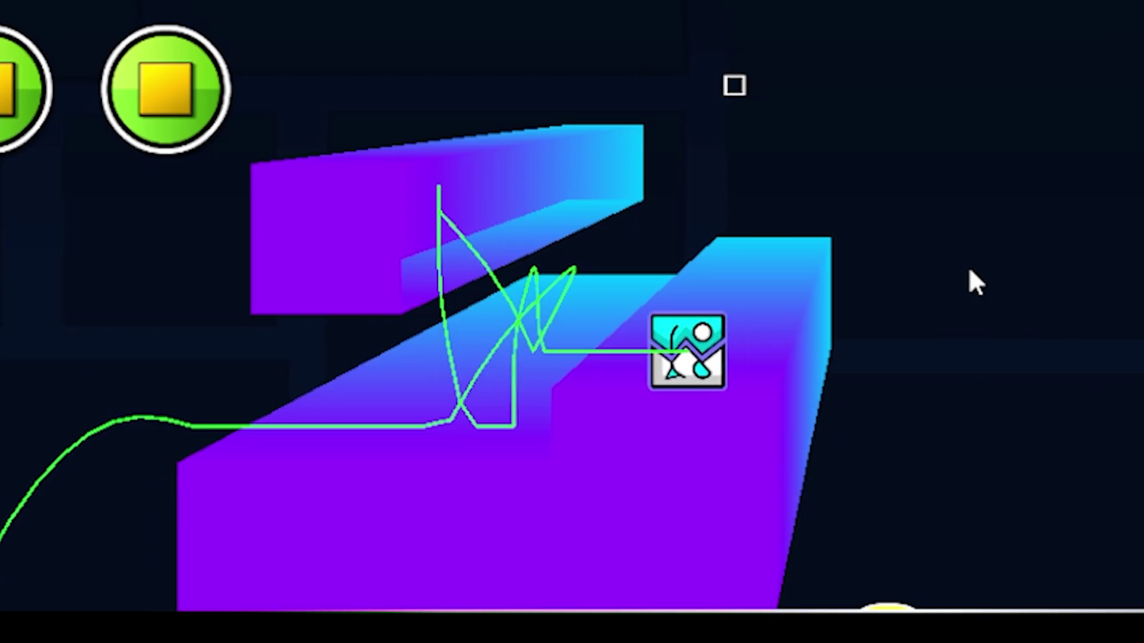
{"action": "left_click", "coordinate": [970, 276]}
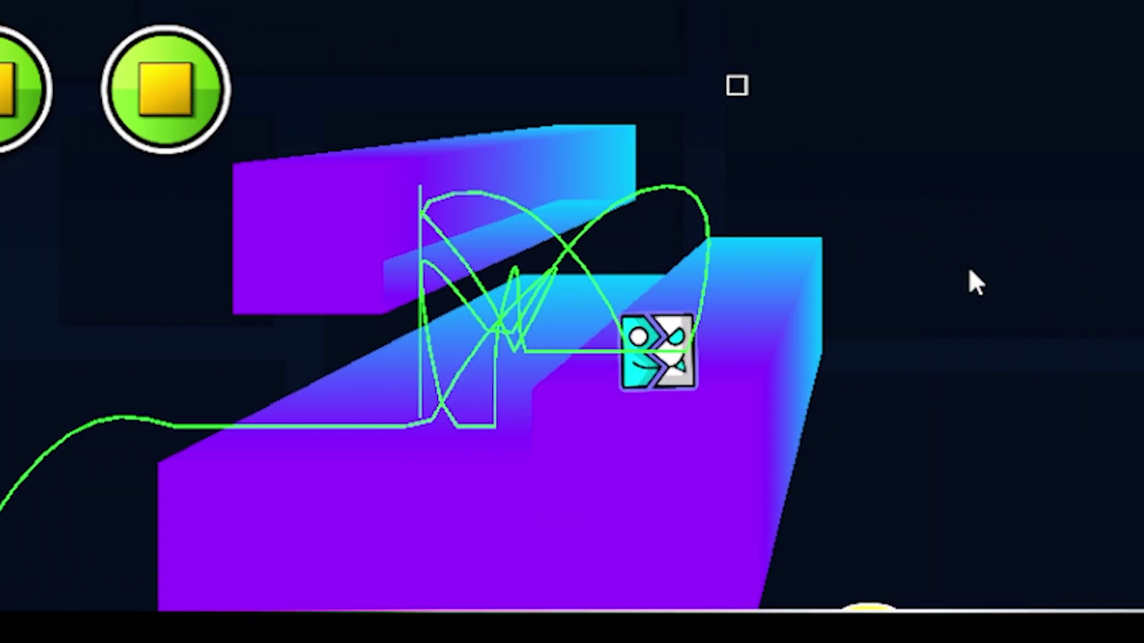
{"action": "left_click", "coordinate": [969, 272]}
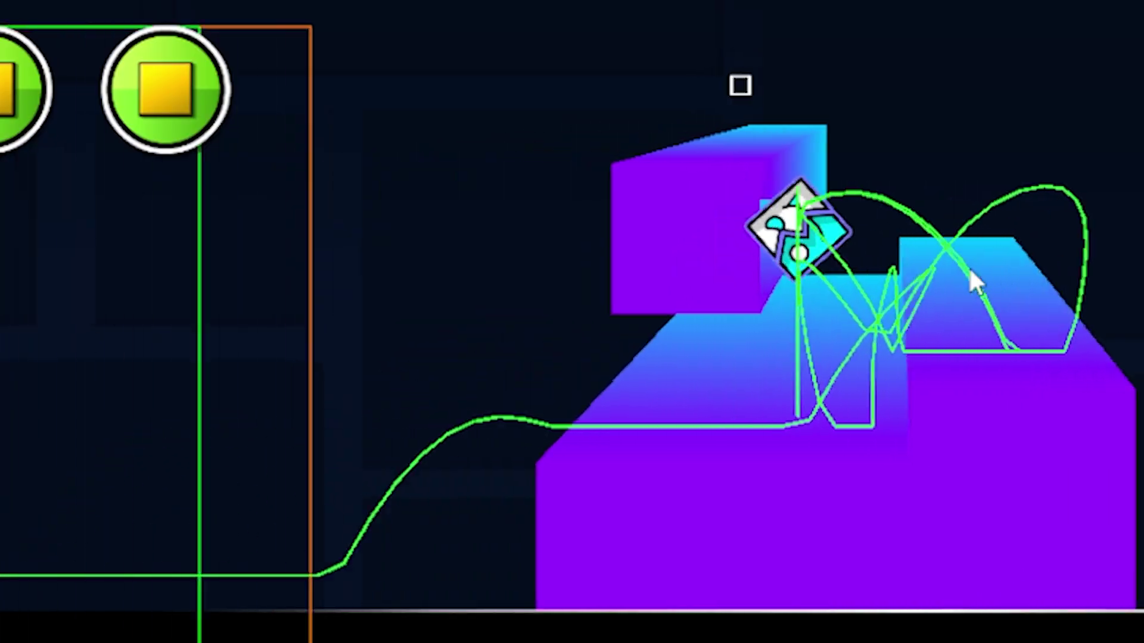
{"action": "left_click", "coordinate": [970, 271]}
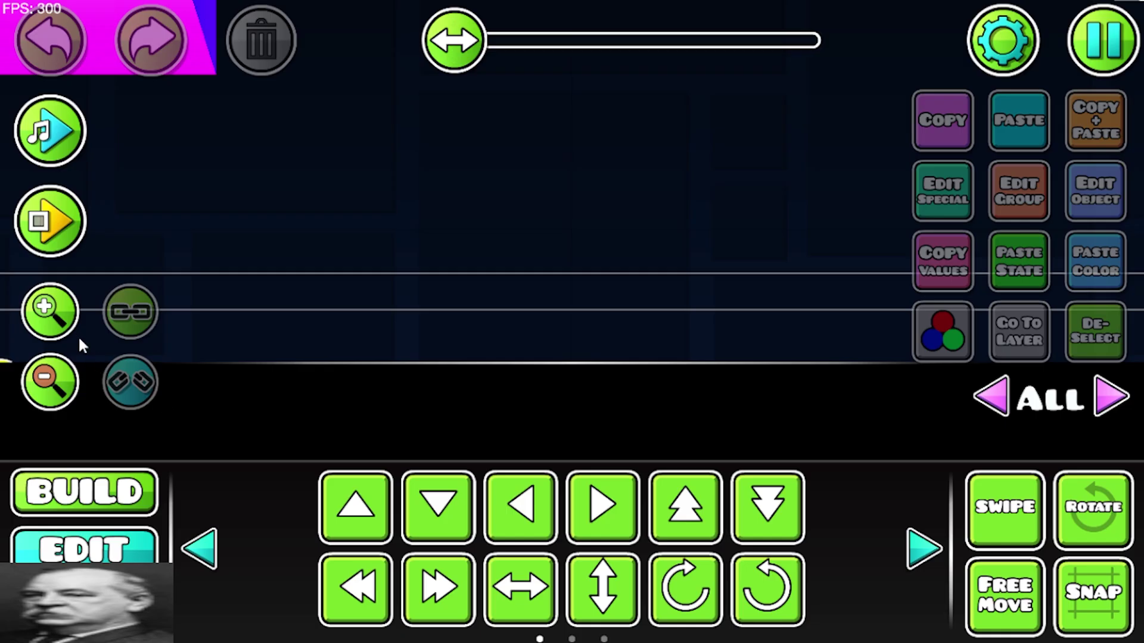
Step: Select the eight corner circles of the right-hand gradient tower and move the tower left
{"action": "key", "text": "1"}
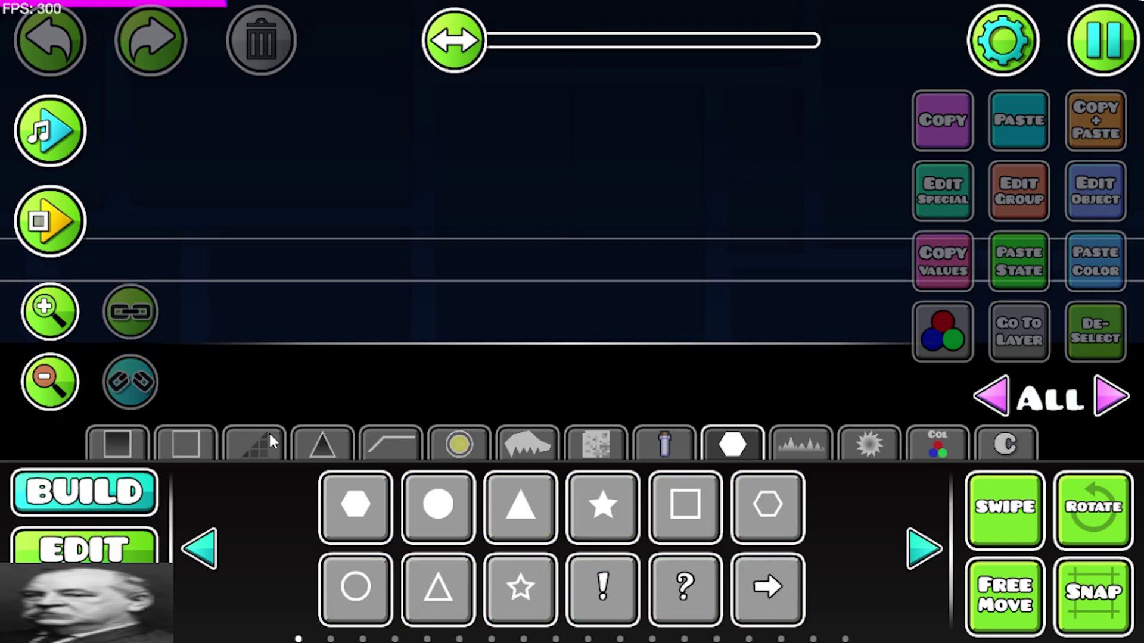
{"action": "key", "text": "2"}
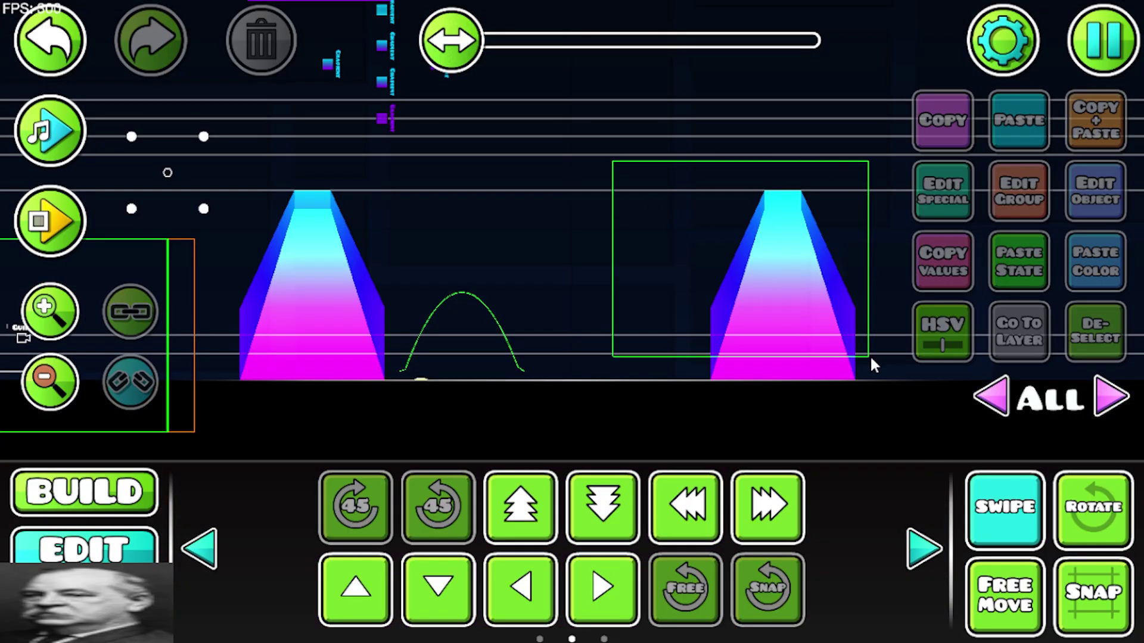
{"action": "left_click_drag", "start_coordinate": [870, 355], "coordinate": [869, 356]}
{"action": "left_click", "coordinate": [1003, 481]}
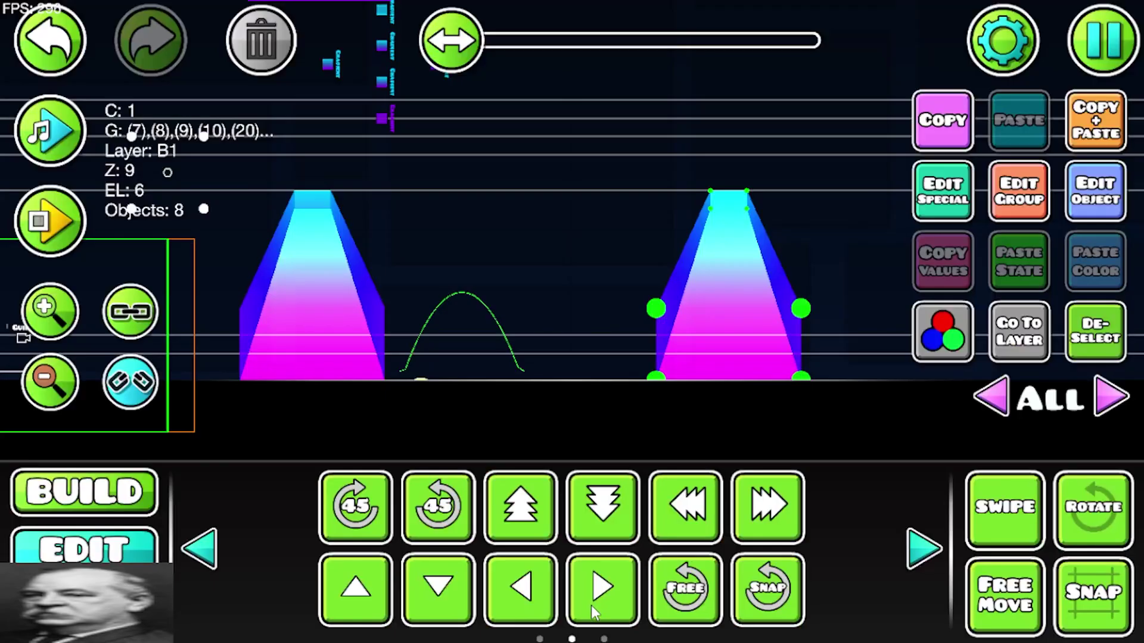
{"action": "key", "text": "a"}
{"action": "key", "text": "a"}
{"action": "key", "text": "a"}
{"action": "key", "text": "a"}
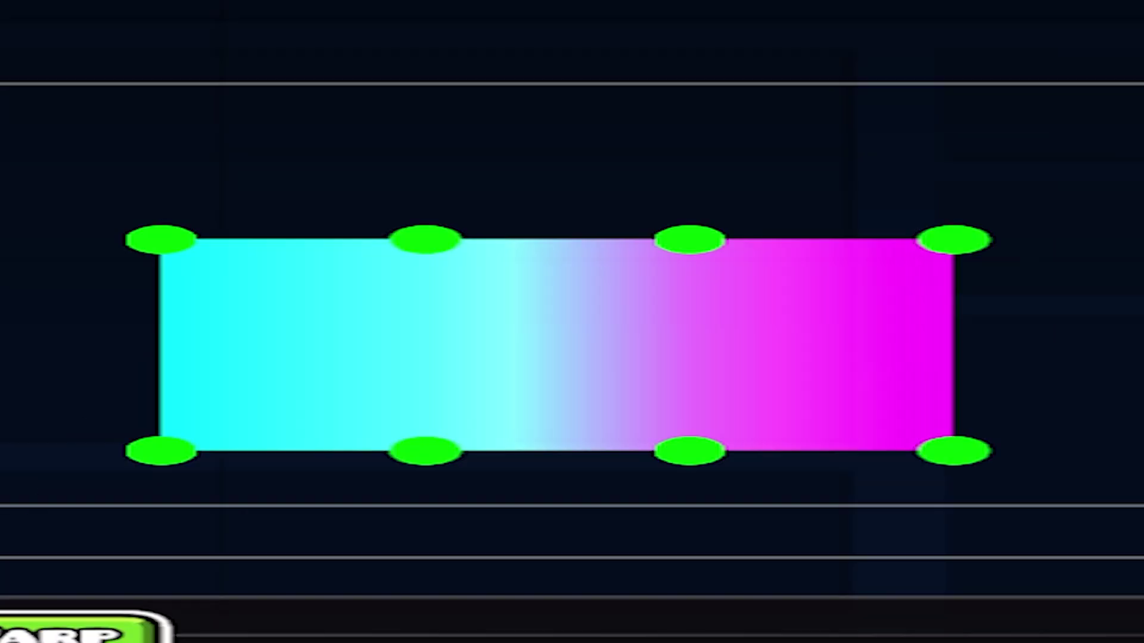
Step: Rotate the rectangular gradient box diagonally by its eight circles and playtest it
{"action": "left_click_drag", "start_coordinate": [1003, 342], "coordinate": [881, 225]}
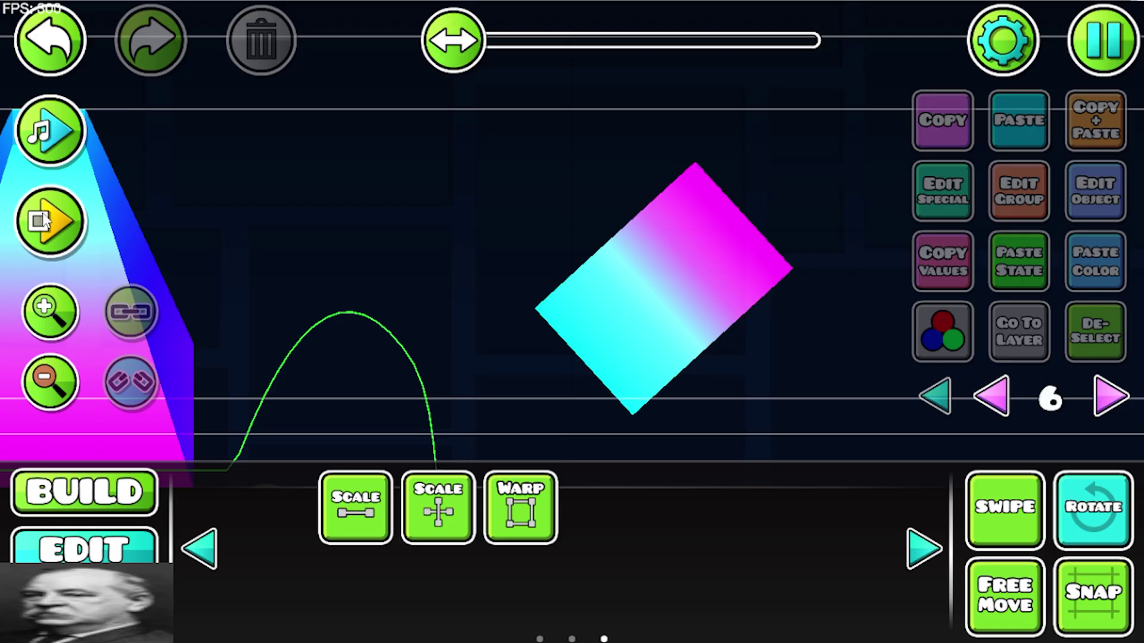
{"action": "left_click", "coordinate": [45, 220]}
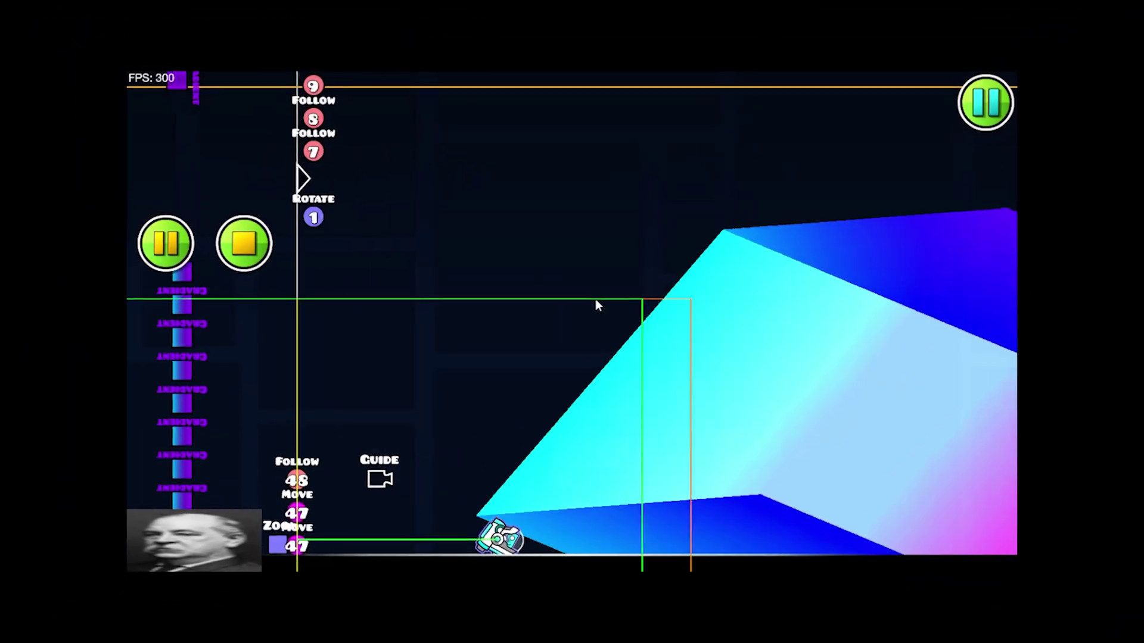
{"action": "left_click", "coordinate": [337, 265]}
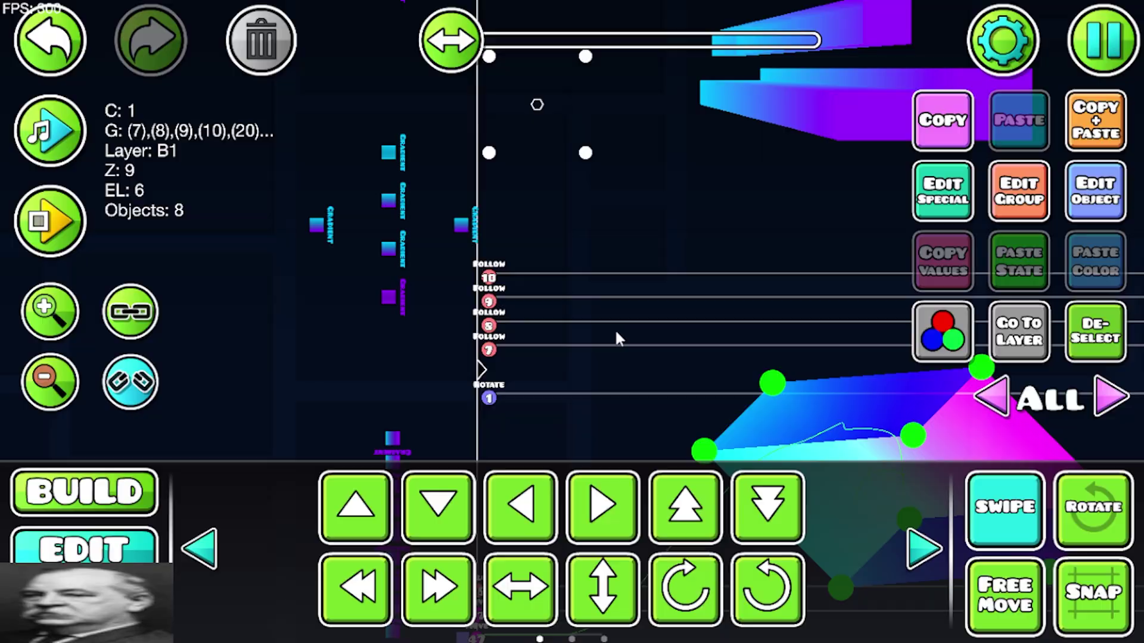
Step: Add the box's six gradient triggers, the Follow and Rotate triggers, and the four white circles with their center hexagon to the selection
{"action": "left_click_drag", "start_coordinate": [463, 378], "coordinate": [463, 378]}
{"action": "scroll", "coordinate": [463, 378], "scroll_direction": "down", "scroll_amount": 5}
{"action": "left_click_drag", "start_coordinate": [463, 198], "coordinate": [518, 277]}
{"action": "left_click", "coordinate": [491, 304]}
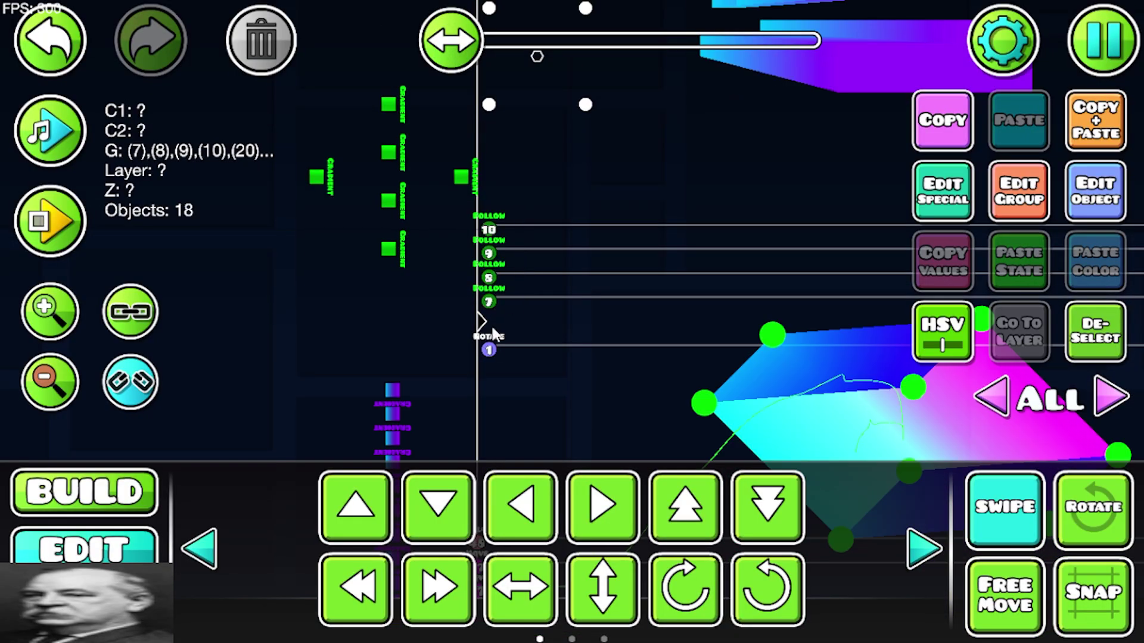
{"action": "left_click", "coordinate": [491, 352]}
{"action": "scroll", "coordinate": [491, 356], "scroll_direction": "up", "scroll_amount": 7}
{"action": "left_click_drag", "start_coordinate": [462, 149], "coordinate": [598, 282]}
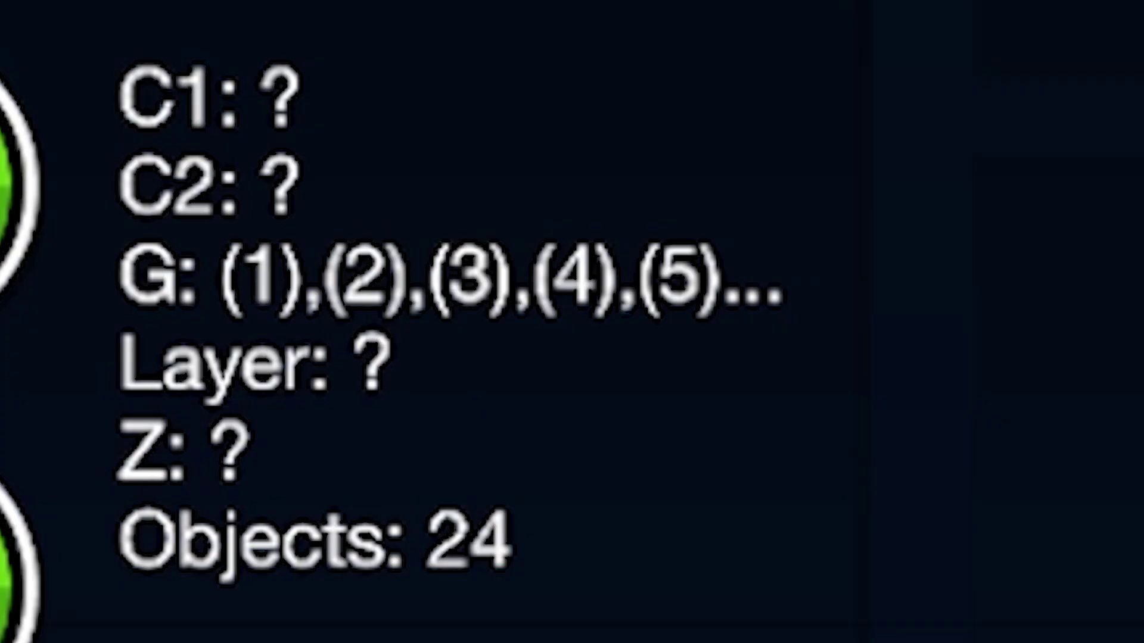
Step: Bring up the trigger objects in build mode for the empty area beside the Follow triggers
{"action": "left_click", "coordinate": [138, 492]}
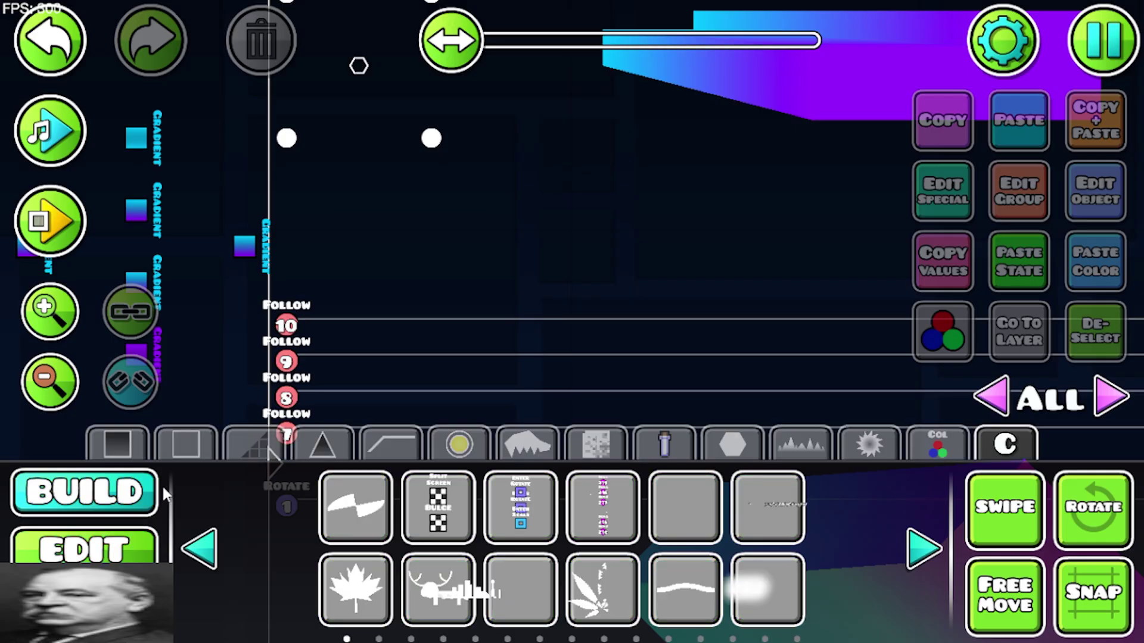
{"action": "left_click_drag", "start_coordinate": [659, 361], "coordinate": [604, 306]}
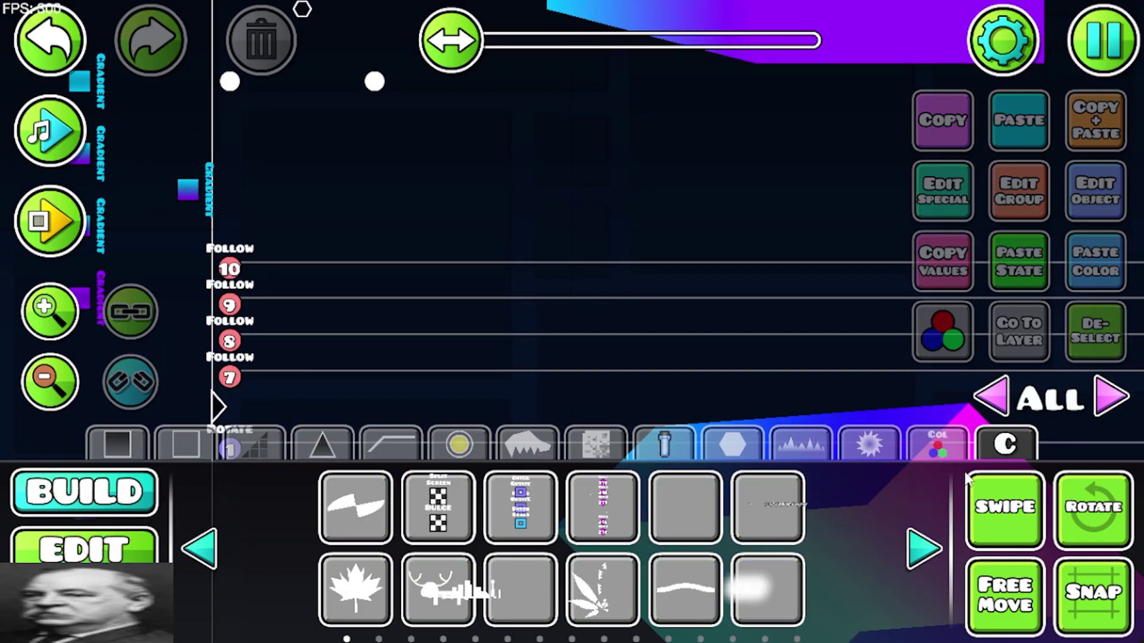
{"action": "left_click", "coordinate": [947, 441]}
{"action": "left_click_drag", "start_coordinate": [467, 197], "coordinate": [580, 324]}
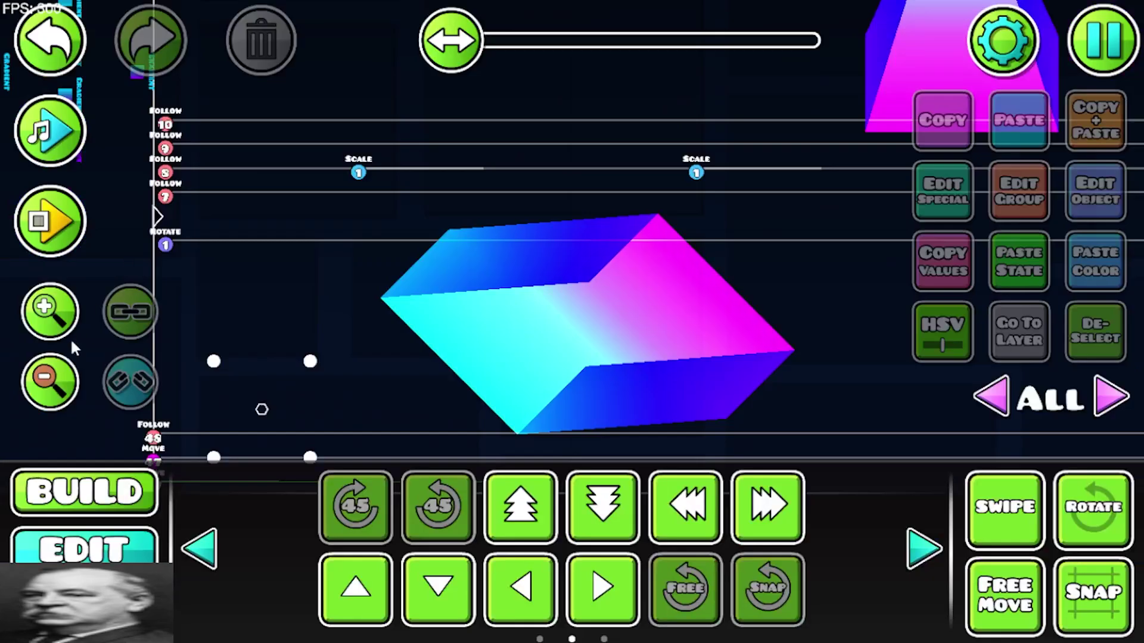
Step: Set ScaleX and ScaleY to 2 on the Scale trigger that targets group 1
{"action": "scroll", "coordinate": [70, 337], "scroll_direction": "down", "scroll_amount": 2, "text": "ctrl"}
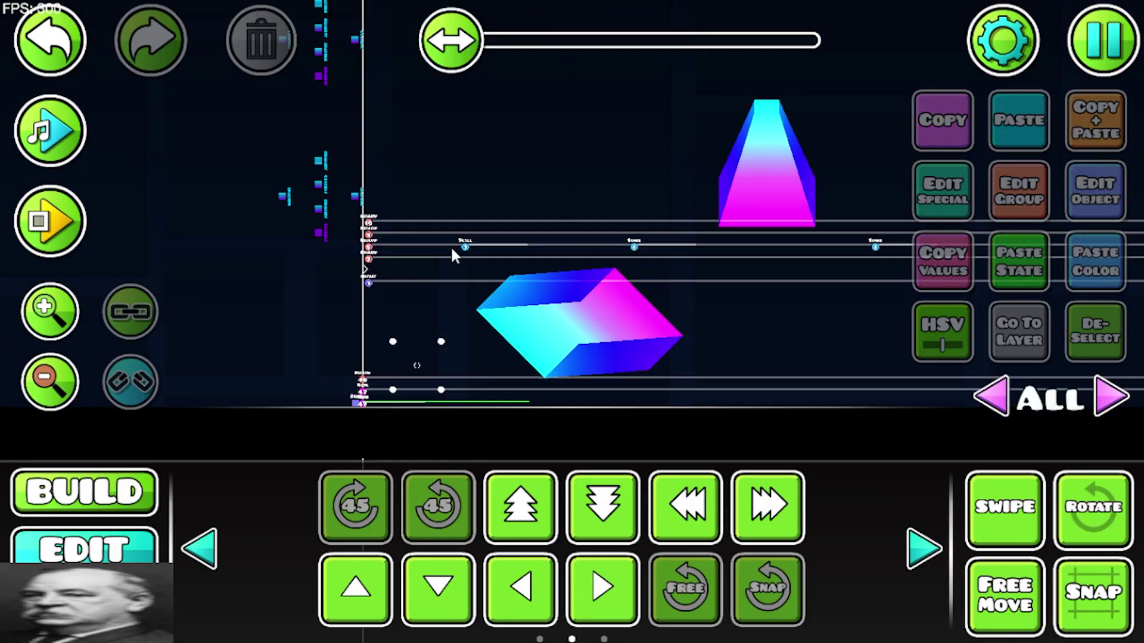
{"action": "left_click_drag", "start_coordinate": [403, 260], "coordinate": [217, 357]}
{"action": "left_click", "coordinate": [1095, 191]}
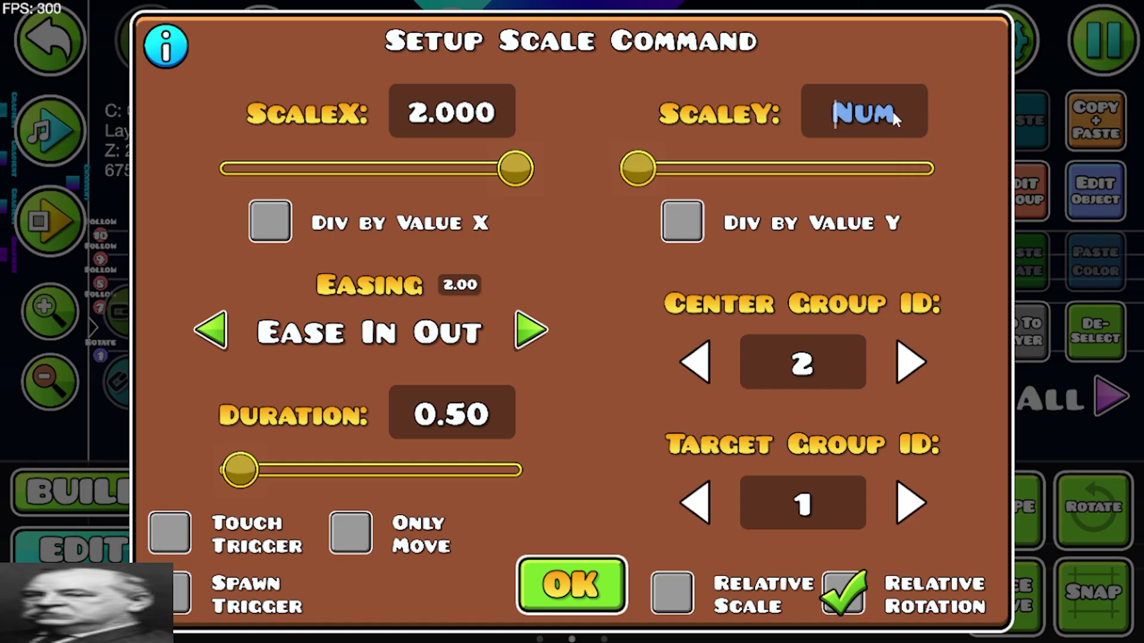
{"action": "type", "text": "2"}
{"action": "left_click", "coordinate": [571, 585]}
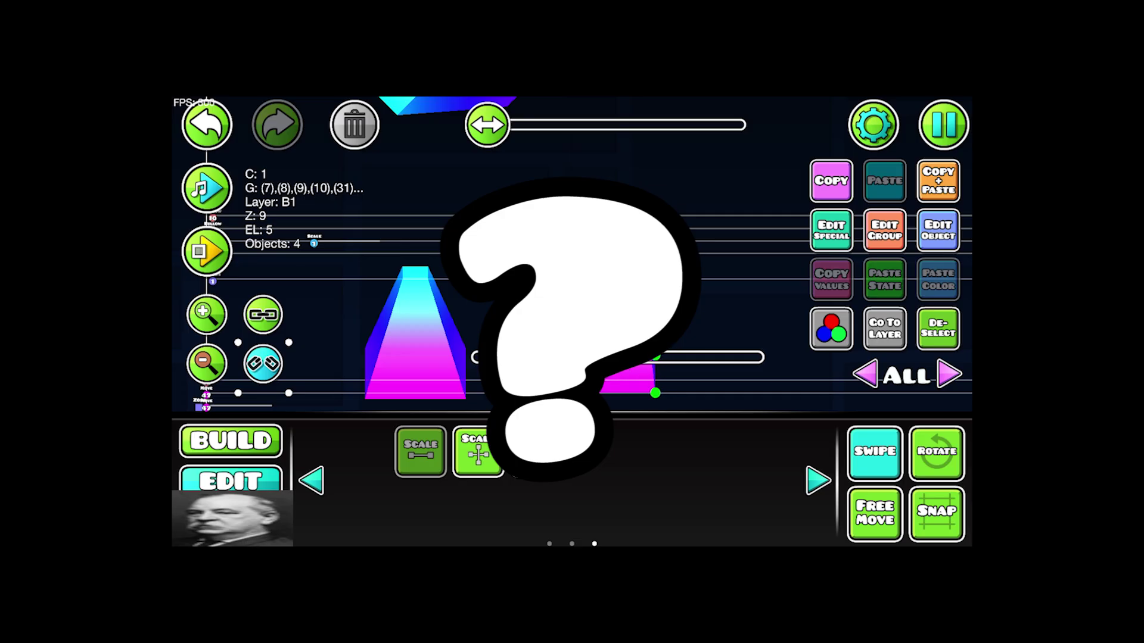
Step: Playtest the rotating and scaling gradient box in the editor from its Follow and Rotate triggers and stop the playtest
{"action": "left_click_drag", "start_coordinate": [539, 358], "coordinate": [527, 368]}
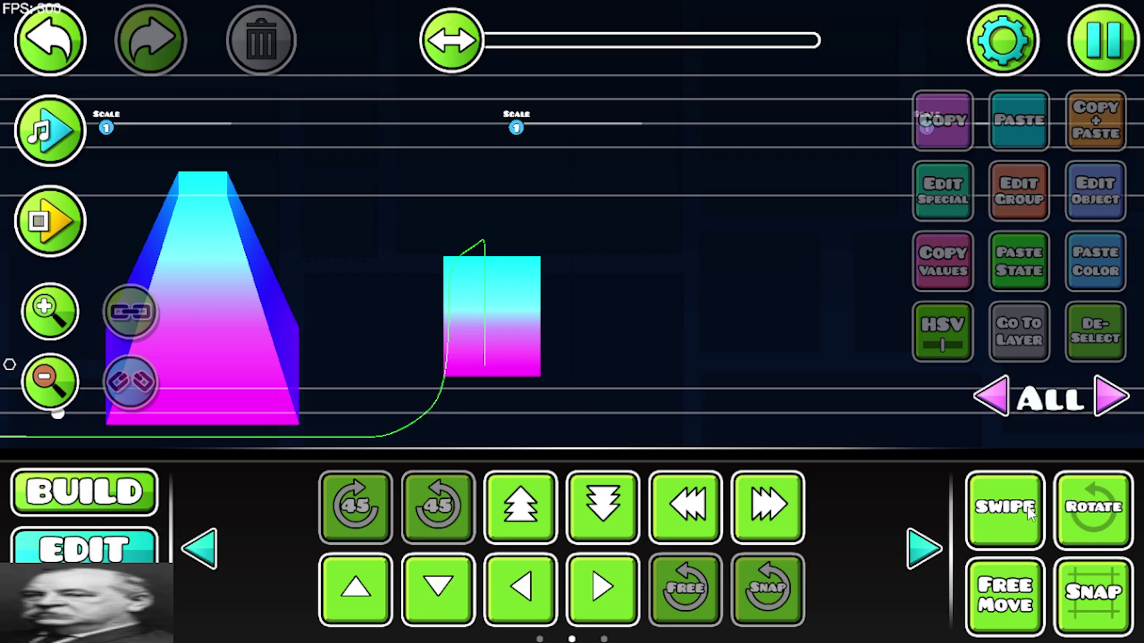
{"action": "left_click_drag", "start_coordinate": [725, 294], "coordinate": [721, 430]}
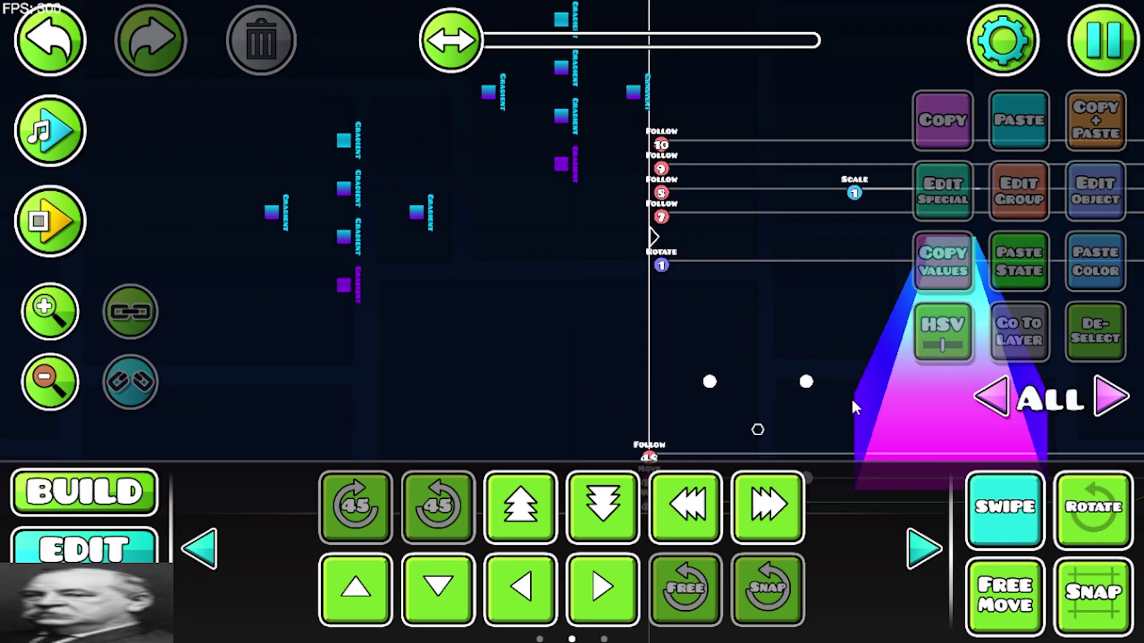
{"action": "scroll", "coordinate": [631, 371], "scroll_direction": "up", "scroll_amount": 3}
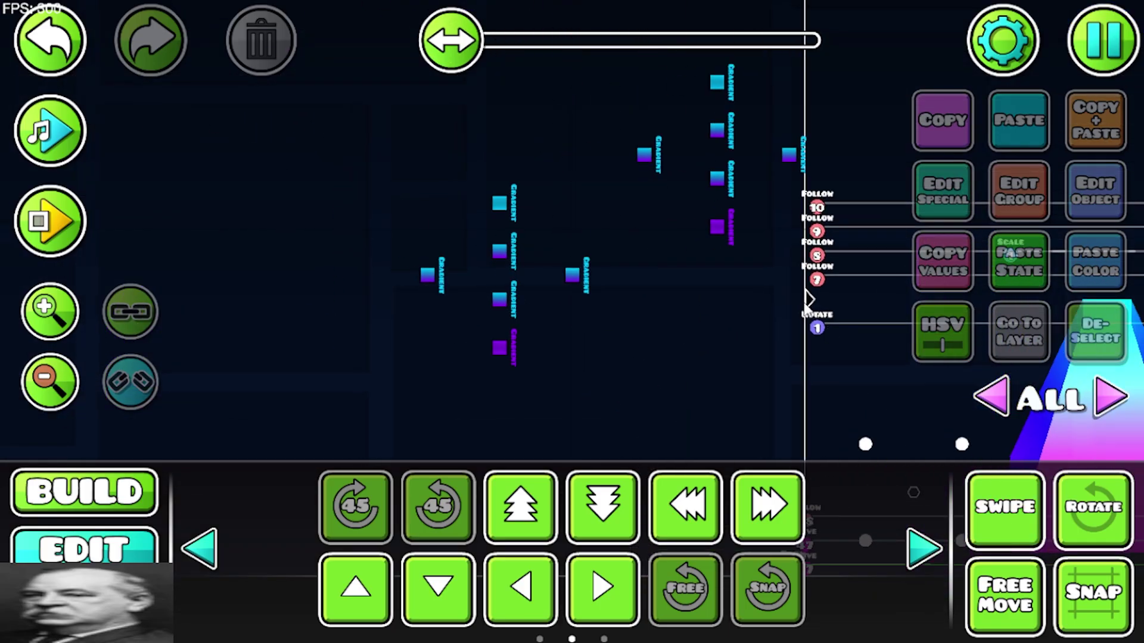
{"action": "key", "text": "Return"}
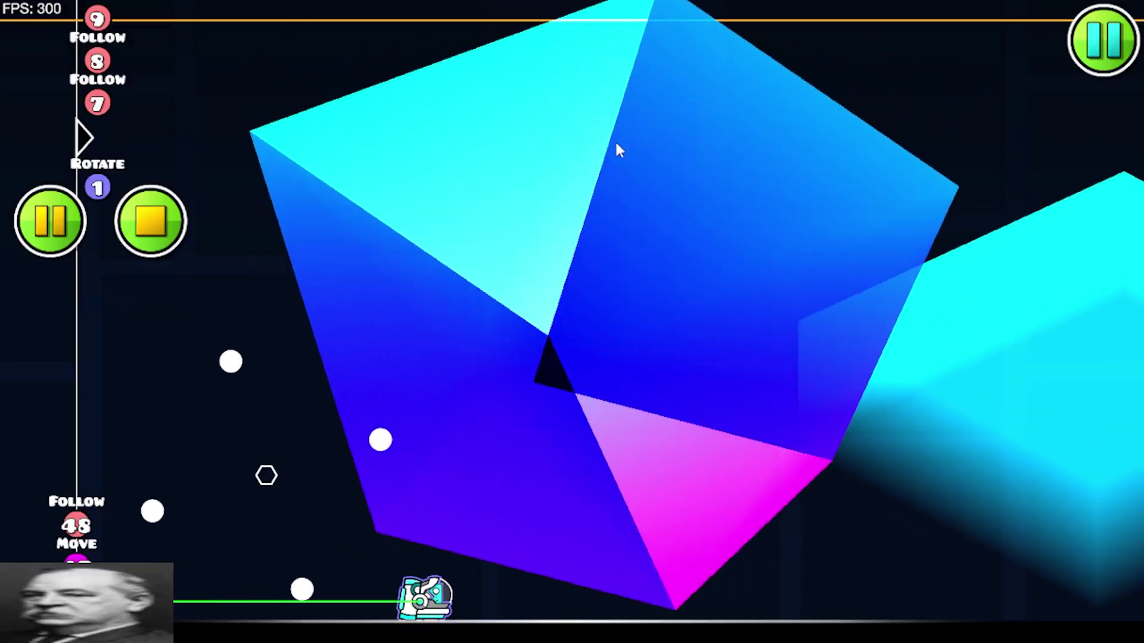
{"action": "left_click", "coordinate": [178, 206]}
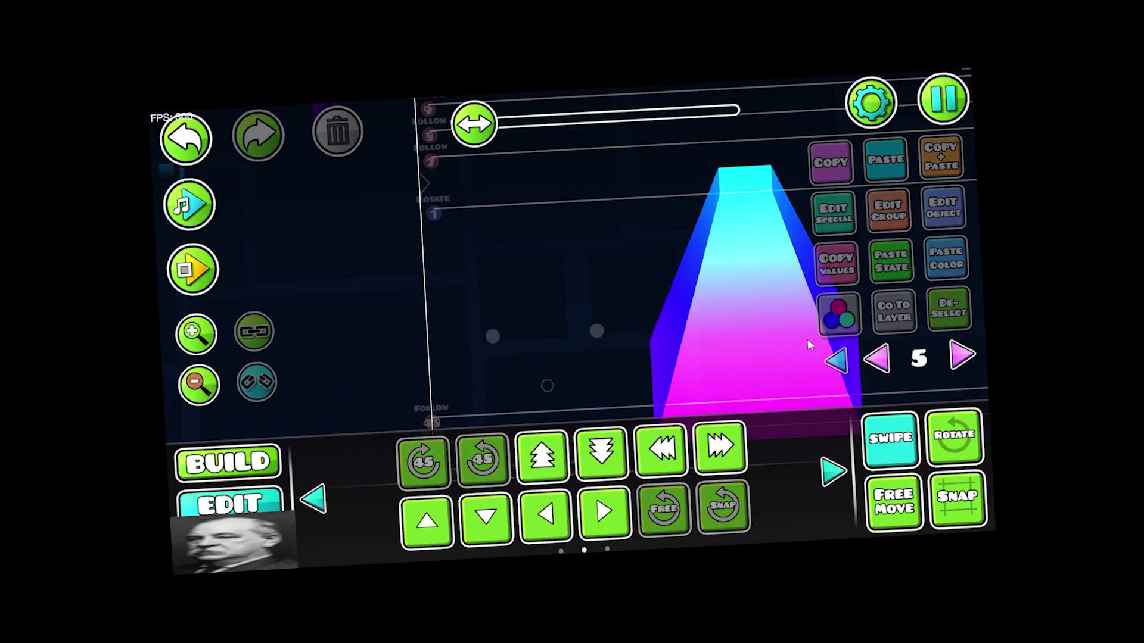
Step: Set the game's FPS to 999 in the video options
{"action": "left_click_drag", "start_coordinate": [747, 303], "coordinate": [747, 303]}
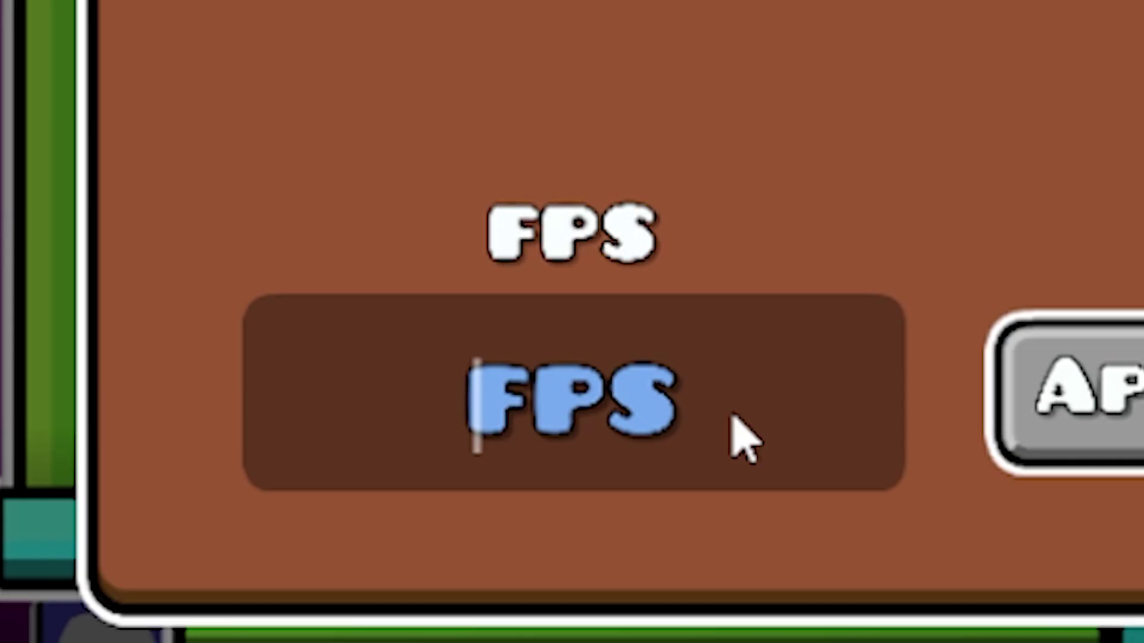
{"action": "type", "text": "999"}
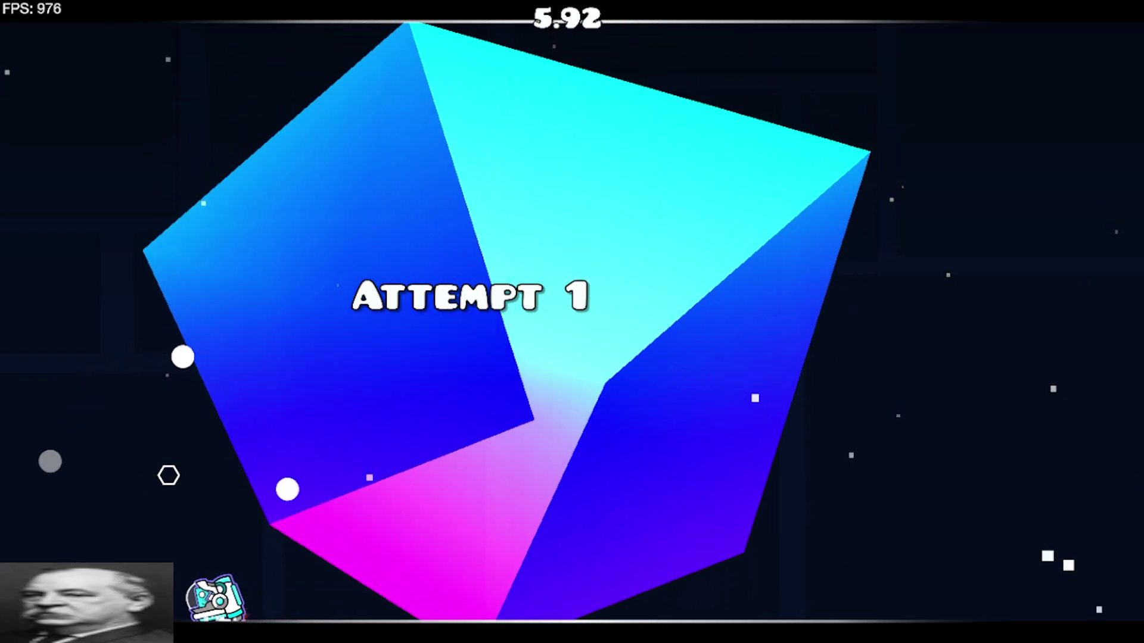
Step: Play the full level past the rotating gradient box, pause it and return to the level editor
{"action": "key", "text": "space"}
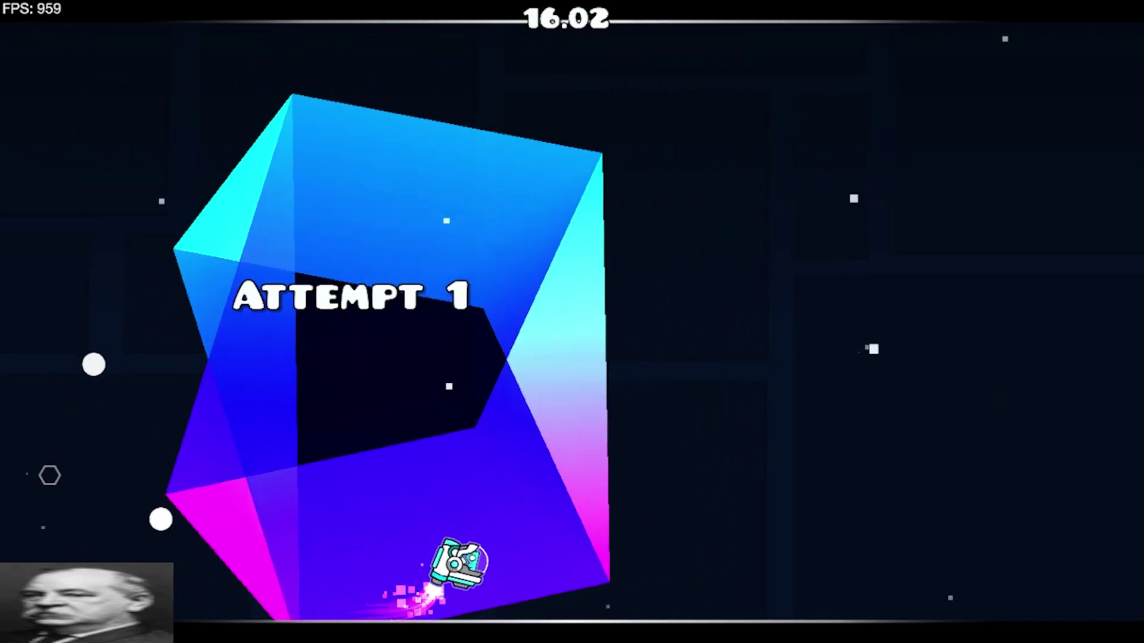
{"action": "key", "text": "space"}
{"action": "key", "text": "Escape"}
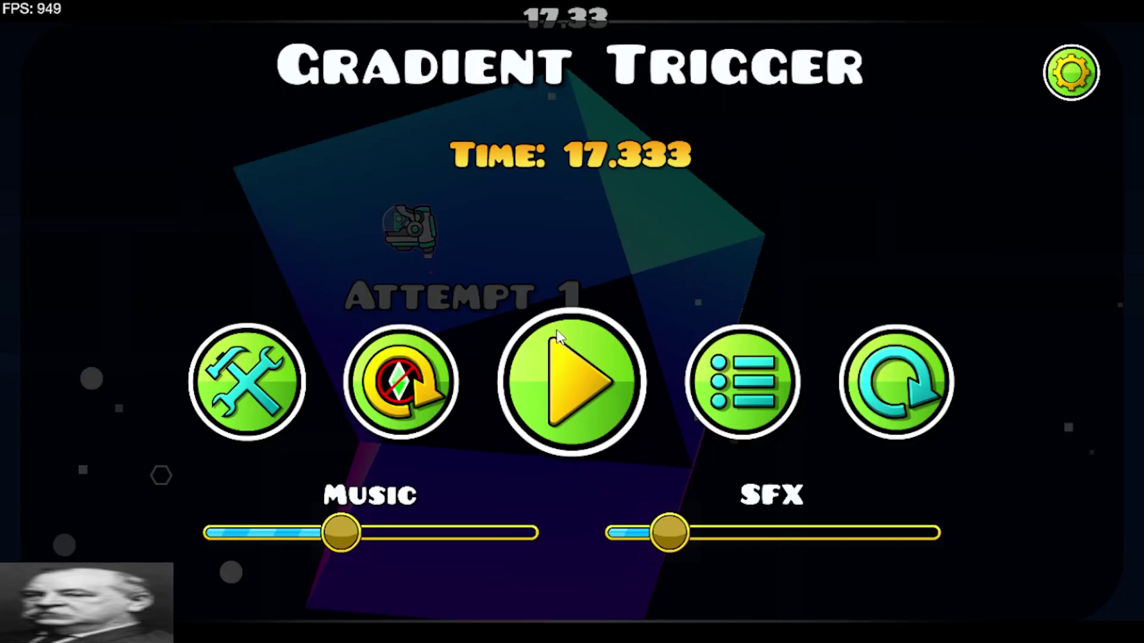
{"action": "left_click", "coordinate": [245, 382]}
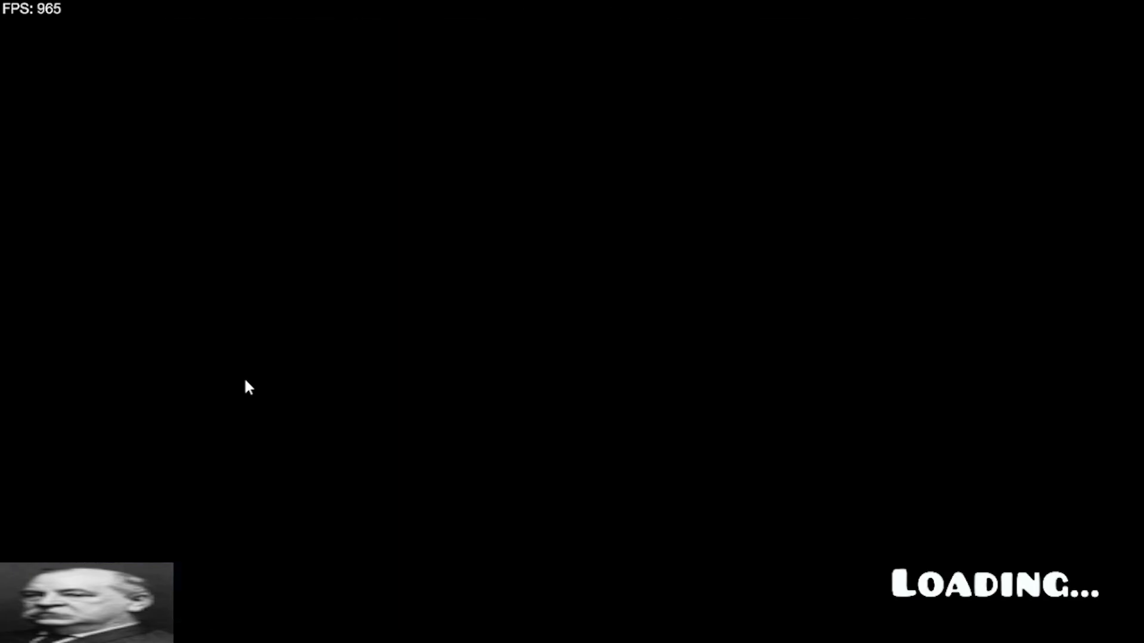